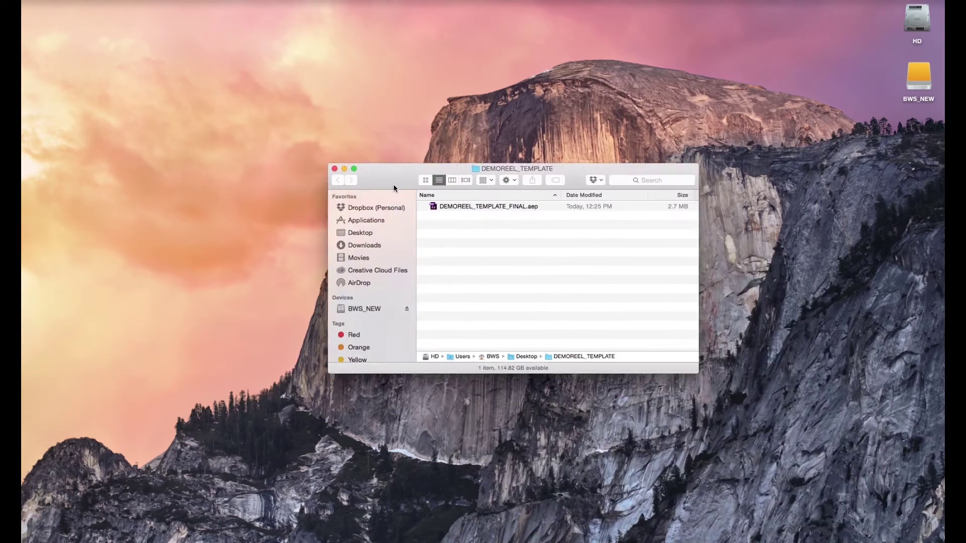
Open DEMOREEL_TEMPLATE_FINAL.aep from Finder with Adobe After Effects
{"action": "right_click", "coordinate": [396, 176]}
{"action": "mouse_move", "coordinate": [441, 190]}
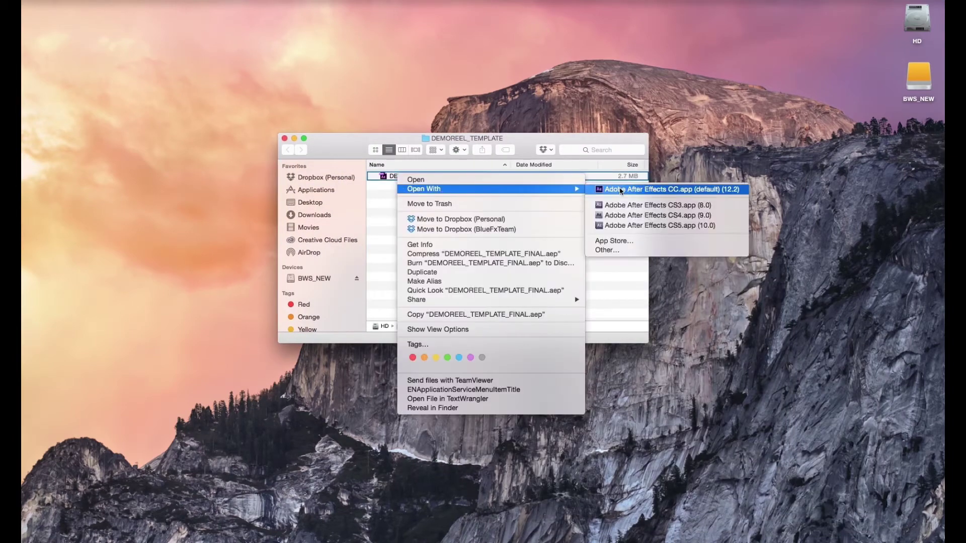
{"action": "left_click", "coordinate": [622, 206]}
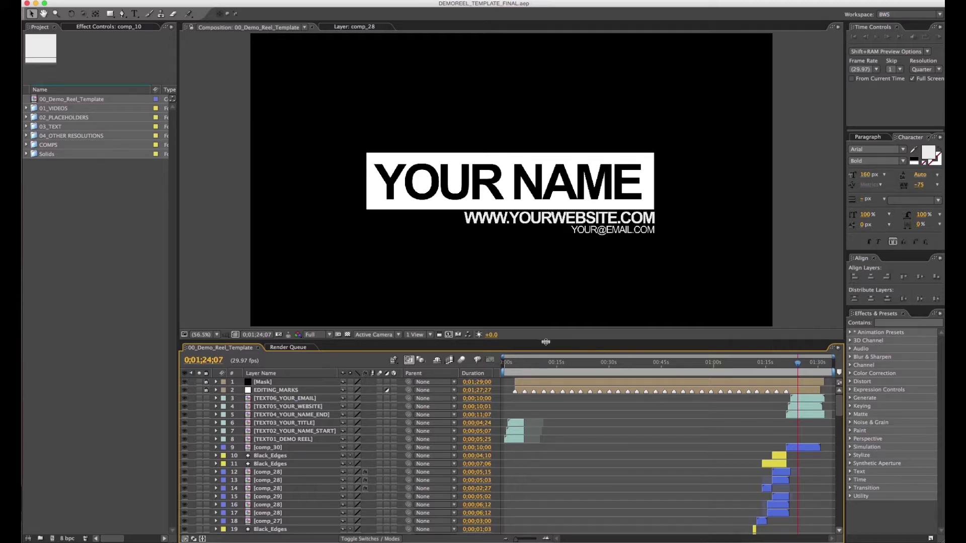
Move the template's current time back to 0;00;11;10, just past the DEMO REEL title
{"action": "left_click_drag", "start_coordinate": [510, 365], "coordinate": [544, 370]}
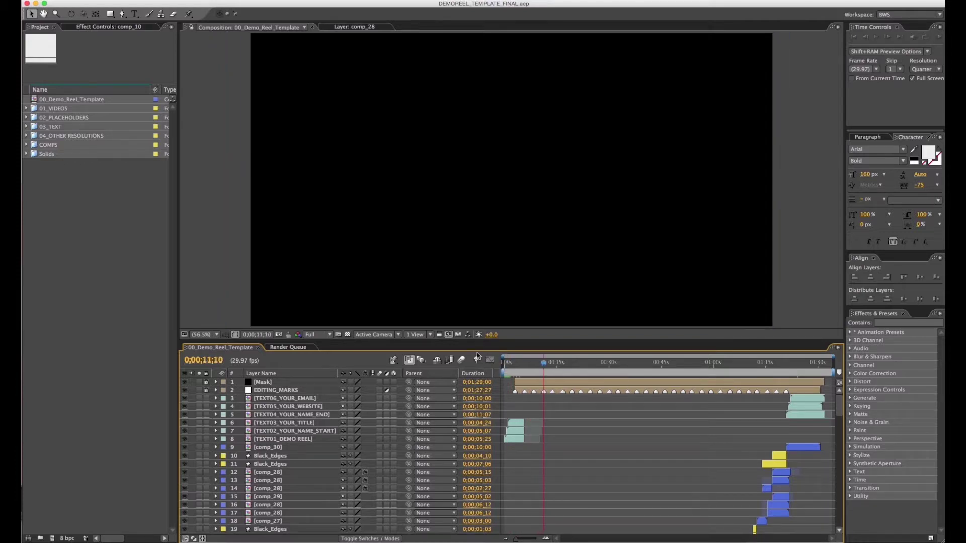
{"action": "left_click", "coordinate": [28, 110]}
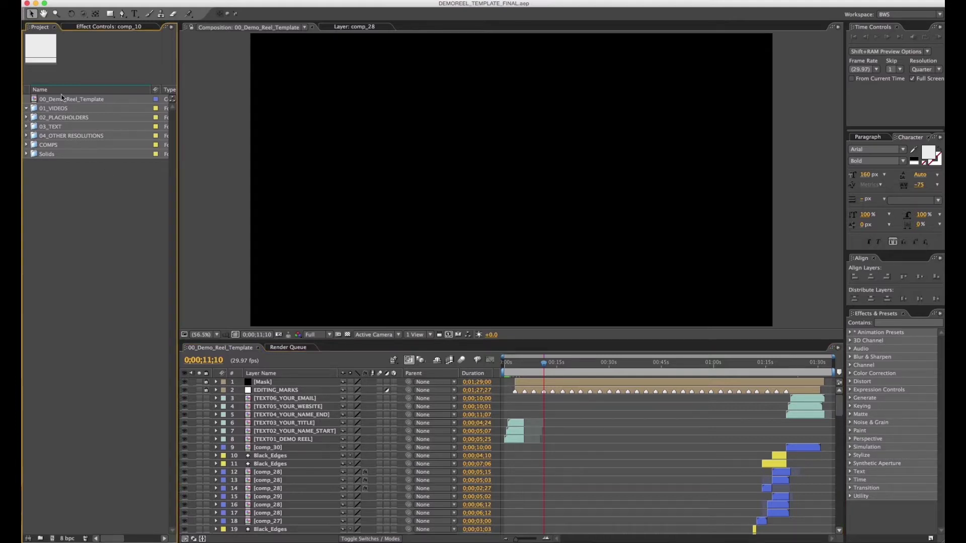
{"action": "left_click", "coordinate": [102, 2]}
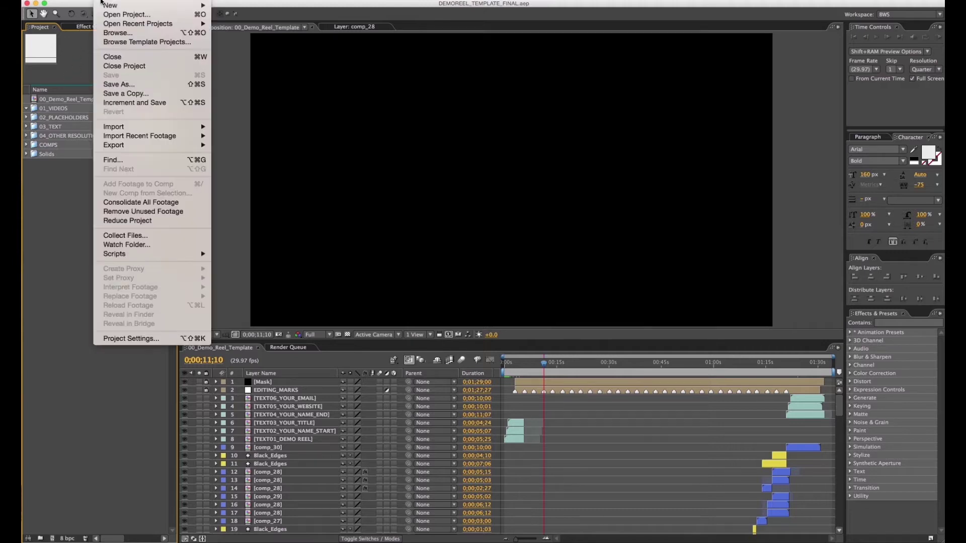
Import the 21 PEOPLE clips, 000782_VTXHD.mov through 001100_VTXHD.mov, into the project
{"action": "mouse_move", "coordinate": [120, 129]}
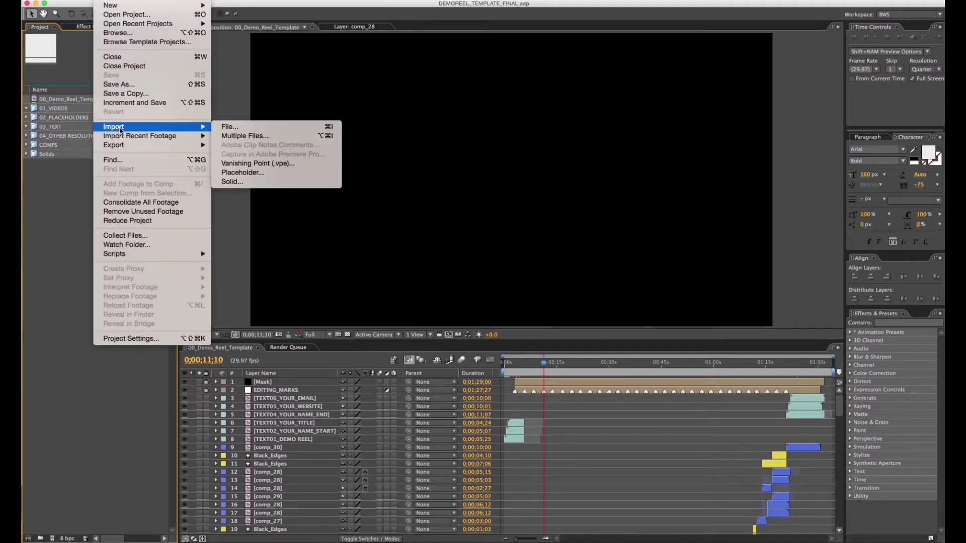
{"action": "left_click", "coordinate": [239, 130]}
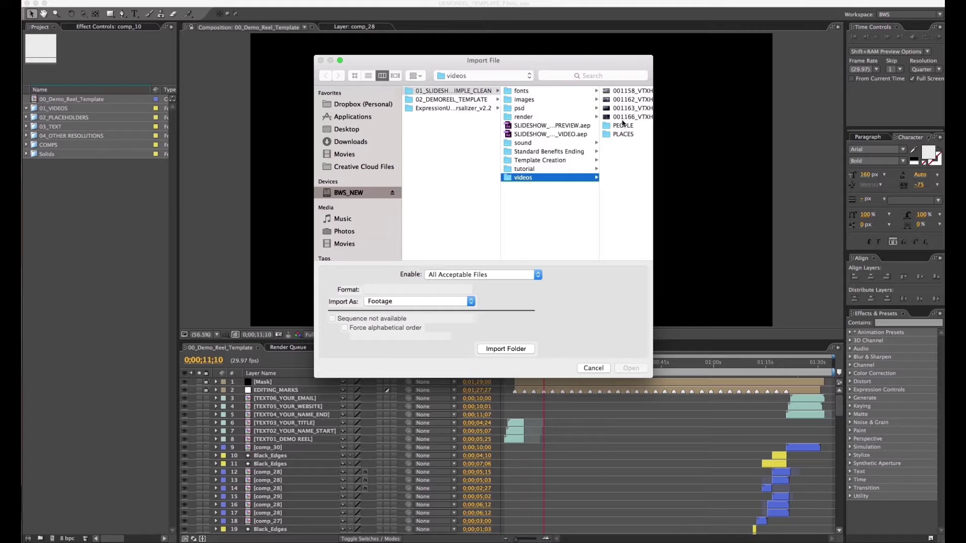
{"action": "left_click", "coordinate": [623, 125]}
{"action": "left_click", "coordinate": [591, 92]}
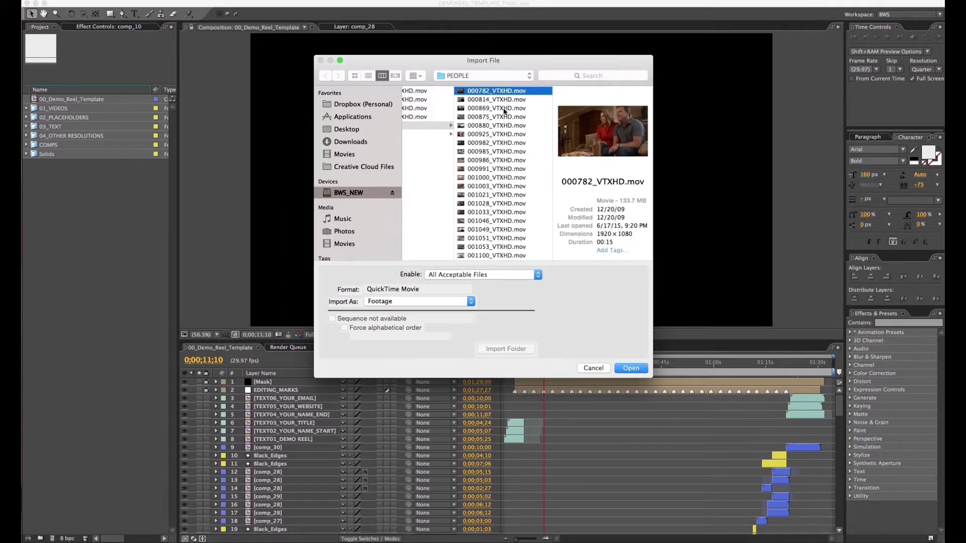
{"action": "key", "text": "Down"}
{"action": "key", "text": "Down"}
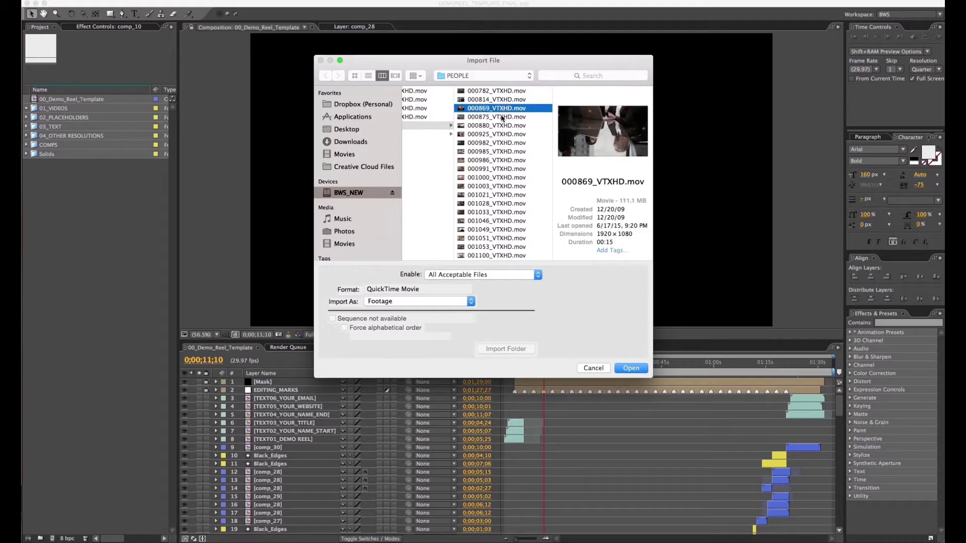
{"action": "key", "text": "Down"}
{"action": "key", "text": "Up"}
{"action": "key", "text": "Up"}
{"action": "key", "text": "Up"}
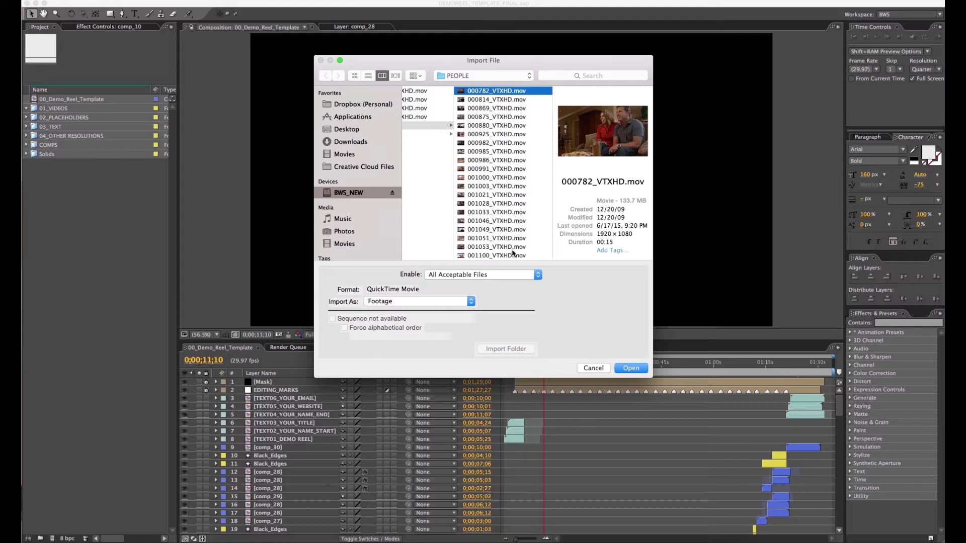
{"action": "left_click", "coordinate": [511, 255], "text": "shift"}
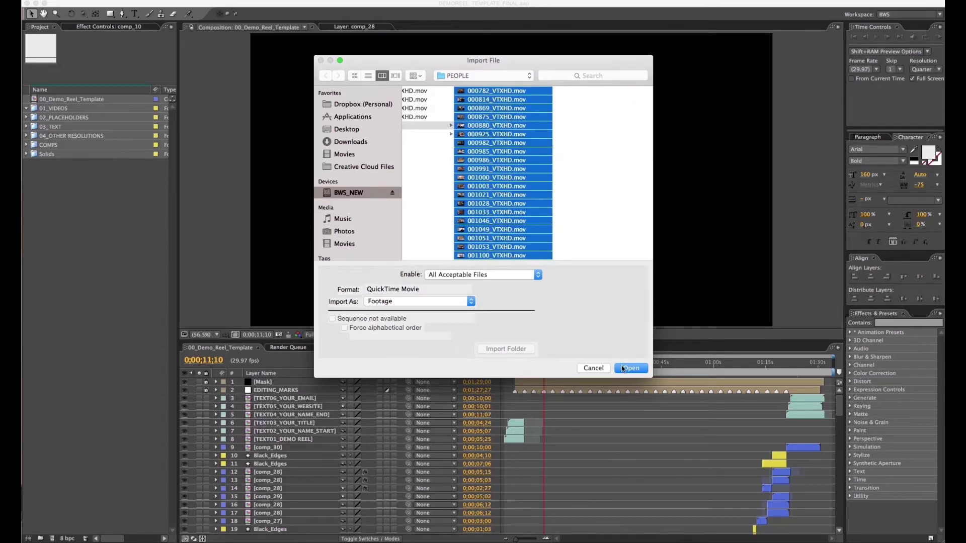
{"action": "left_click", "coordinate": [624, 371]}
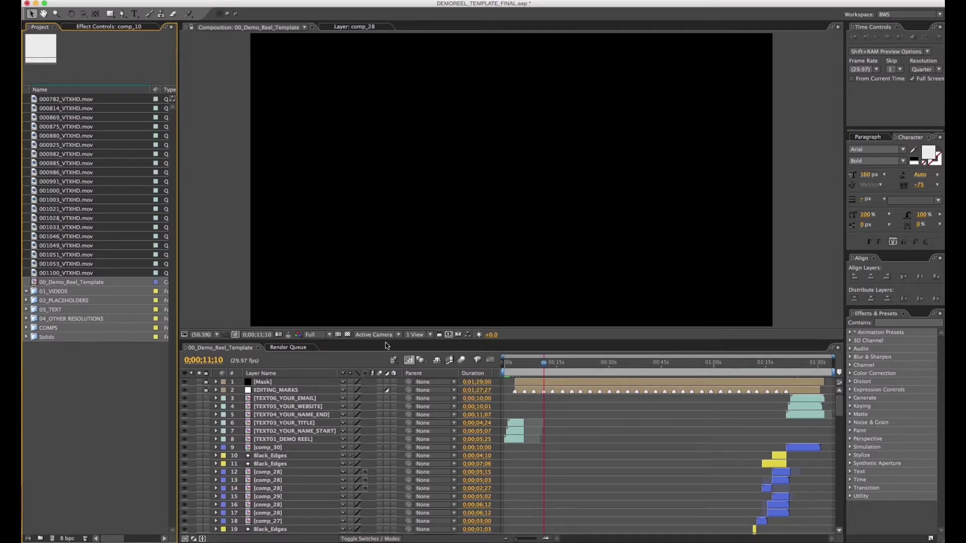
Import the four clips 001158_VTXHD.mov through 001166_VTXHD.mov
{"action": "left_click", "coordinate": [110, 360]}
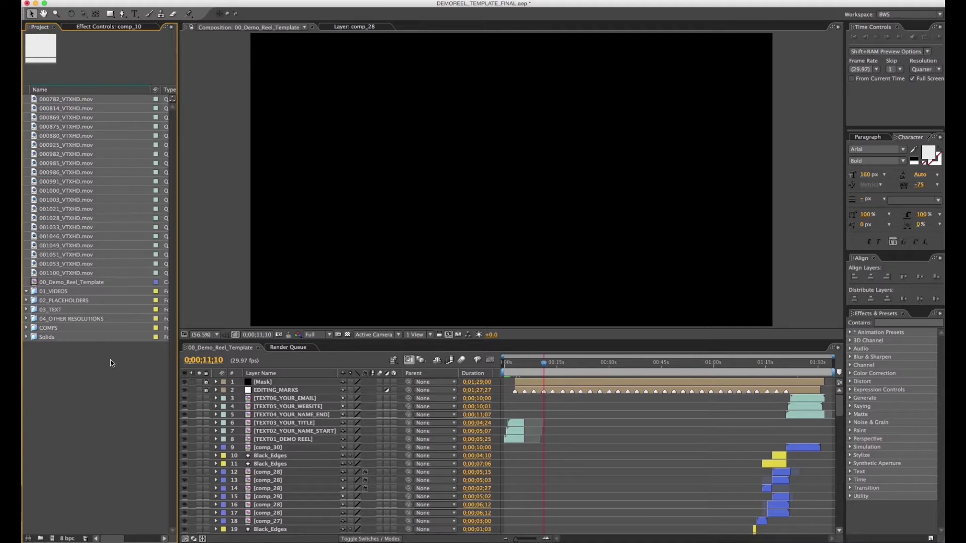
{"action": "double_click", "coordinate": [111, 362]}
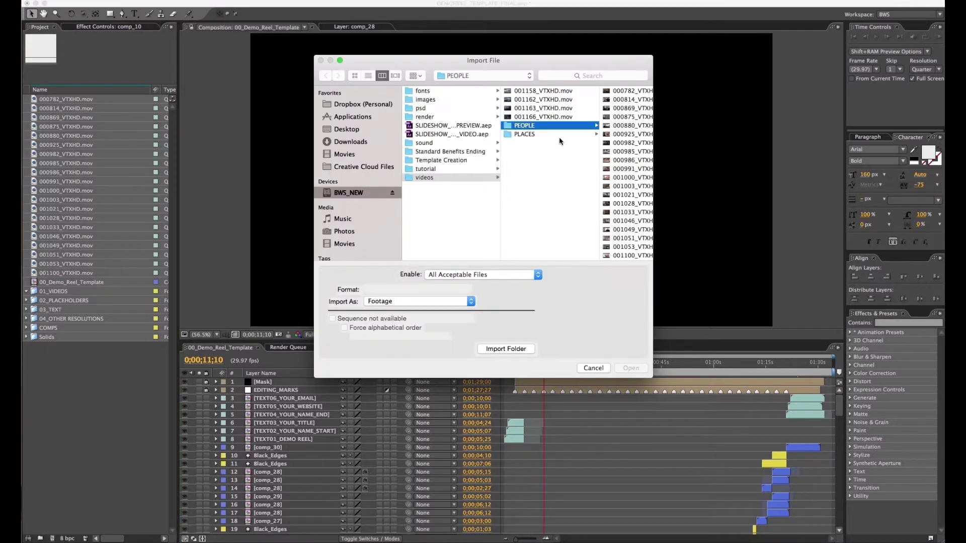
{"action": "left_click", "coordinate": [544, 116]}
{"action": "left_click", "coordinate": [509, 92], "text": "shift"}
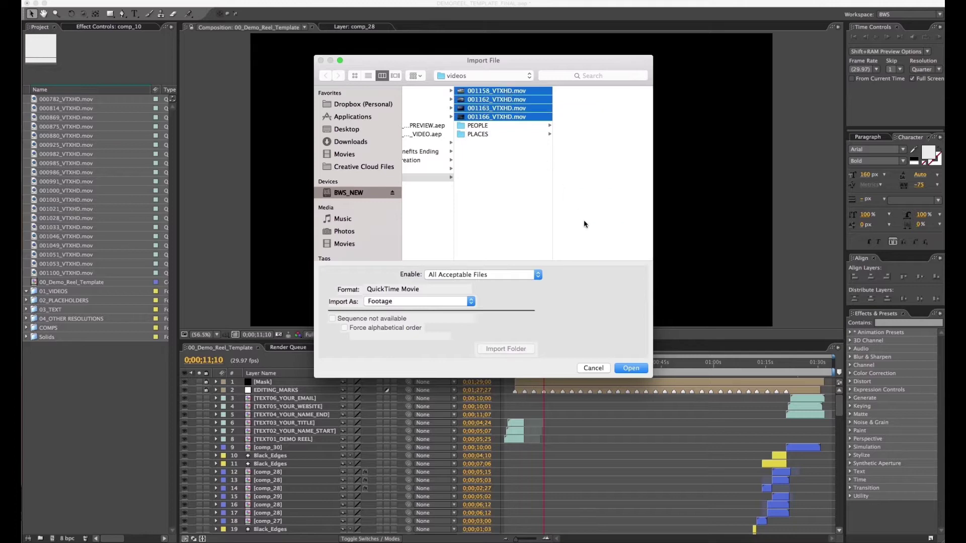
{"action": "left_click", "coordinate": [632, 369]}
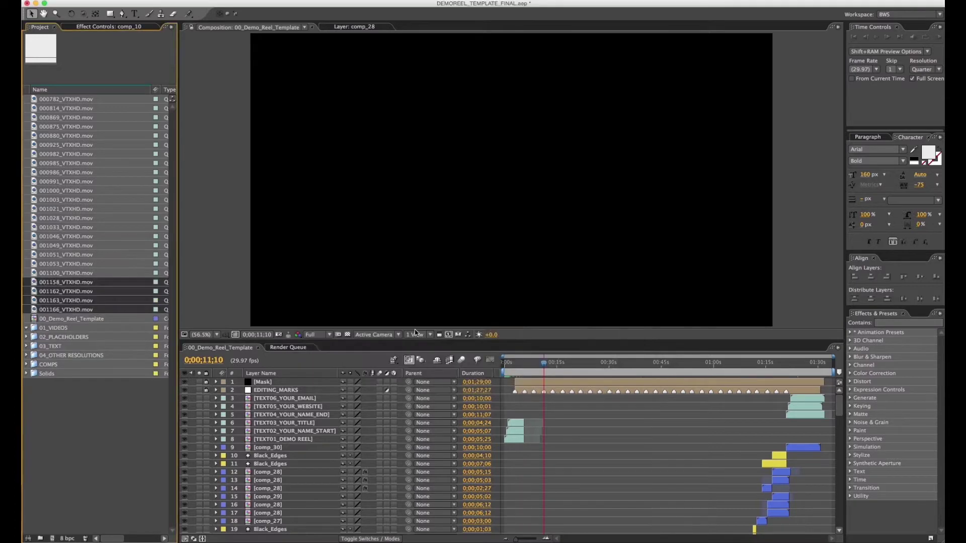
Move all 25 clips, 000782 through 001166, into the 01_VIDEOS folder
{"action": "left_click", "coordinate": [87, 318]}
{"action": "left_click", "coordinate": [88, 309]}
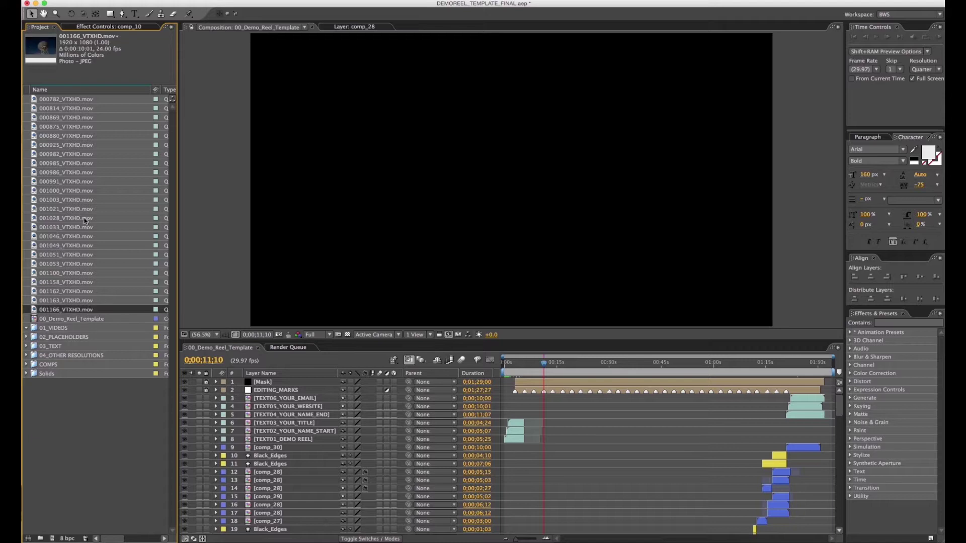
{"action": "left_click", "coordinate": [88, 100], "text": "shift"}
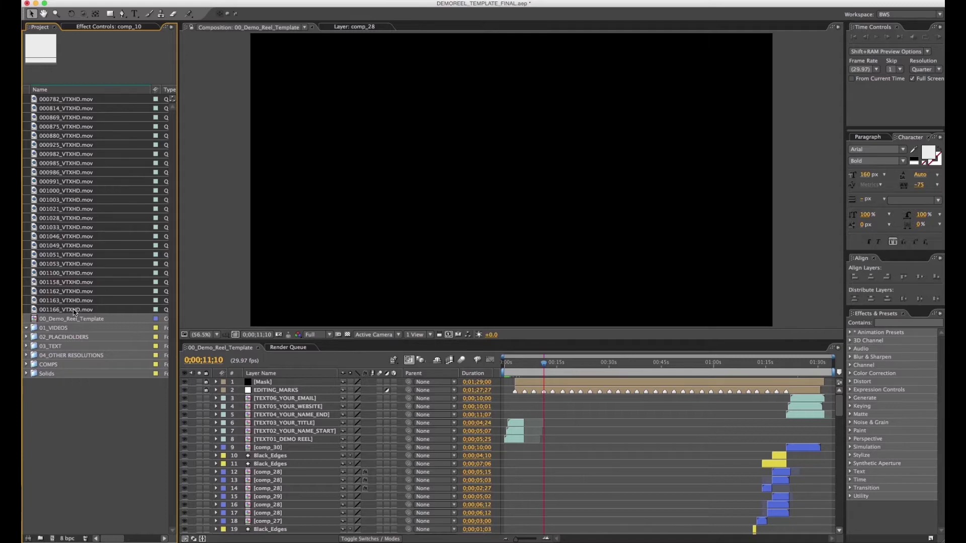
{"action": "left_click_drag", "start_coordinate": [74, 311], "coordinate": [66, 331]}
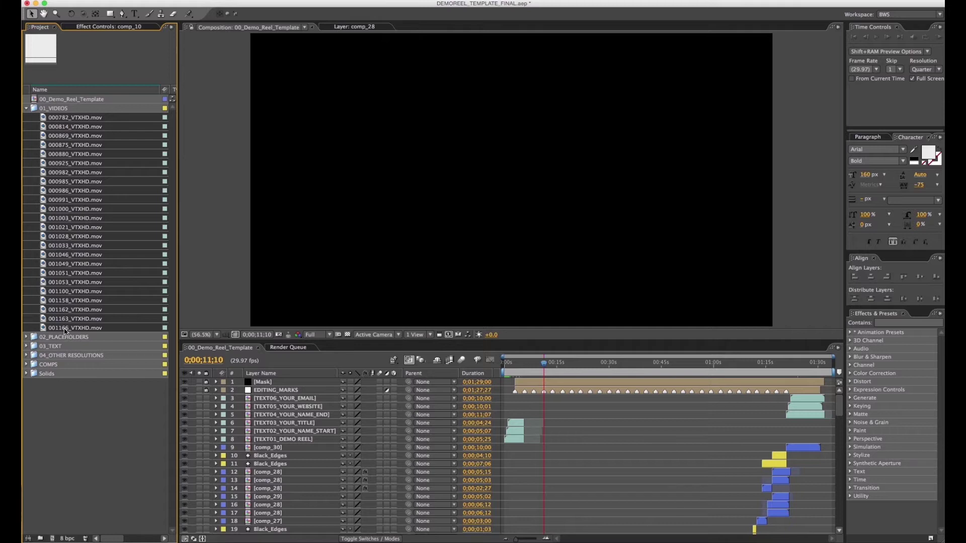
Collapse 01_VIDEOS and open compositions placeholder01 through placeholder30 from 02_PLACEHOLDERS
{"action": "left_click", "coordinate": [26, 110]}
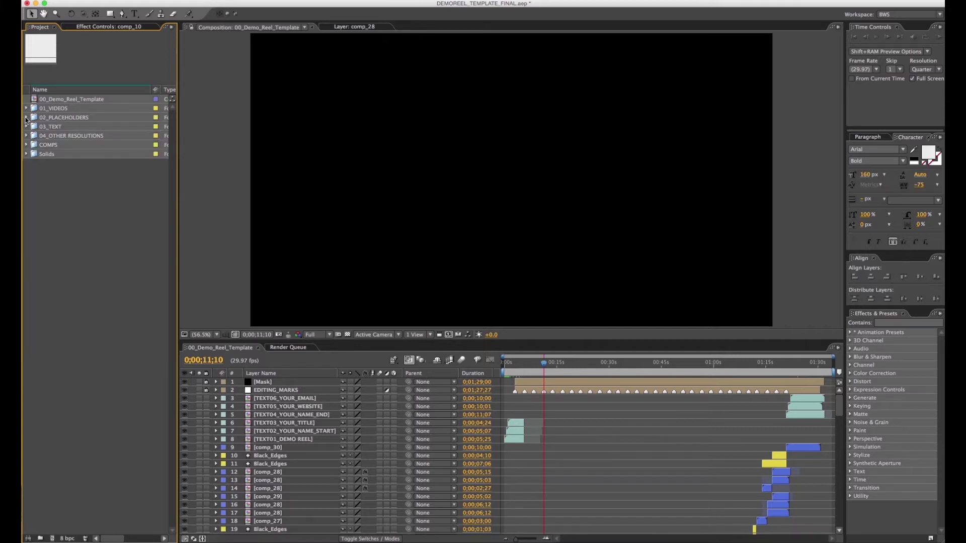
{"action": "left_click", "coordinate": [26, 117]}
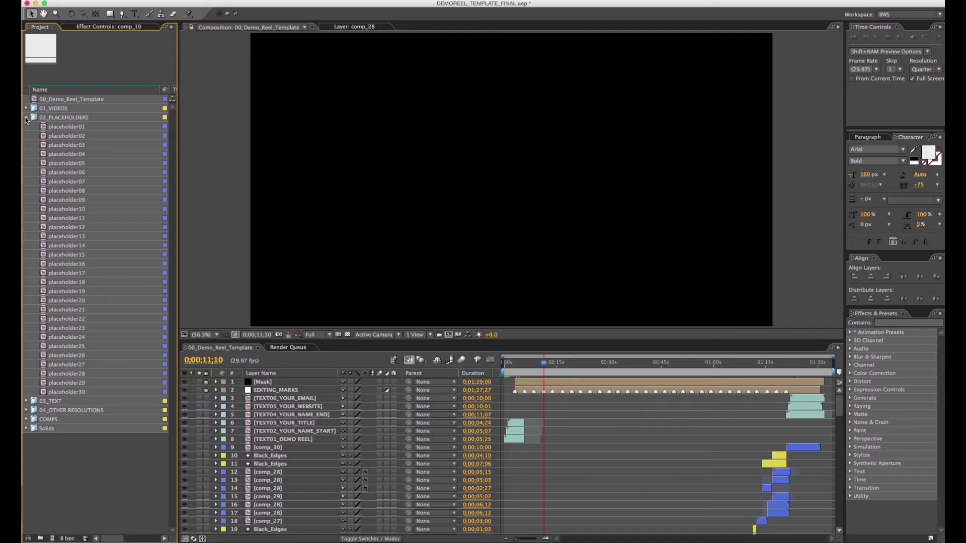
{"action": "left_click", "coordinate": [60, 128]}
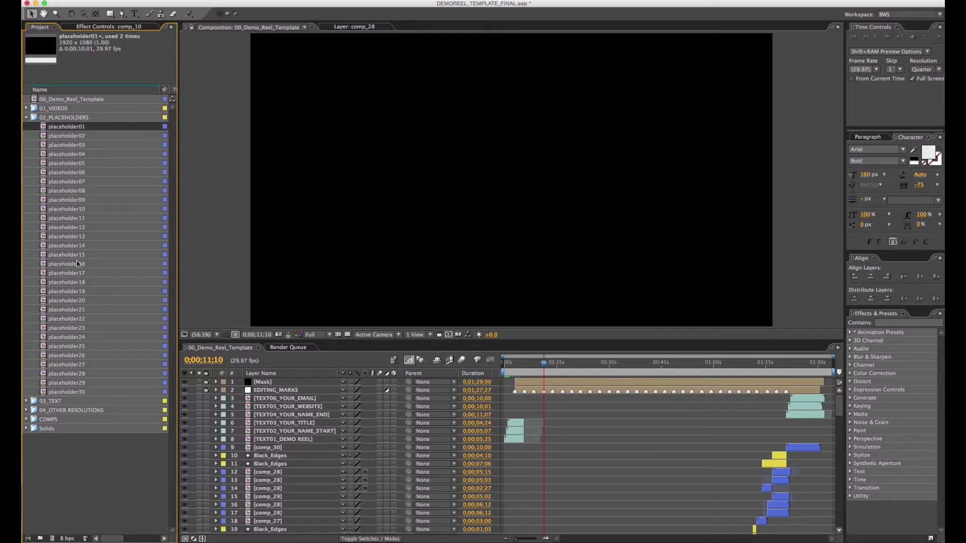
{"action": "left_click", "coordinate": [79, 393], "text": "shift"}
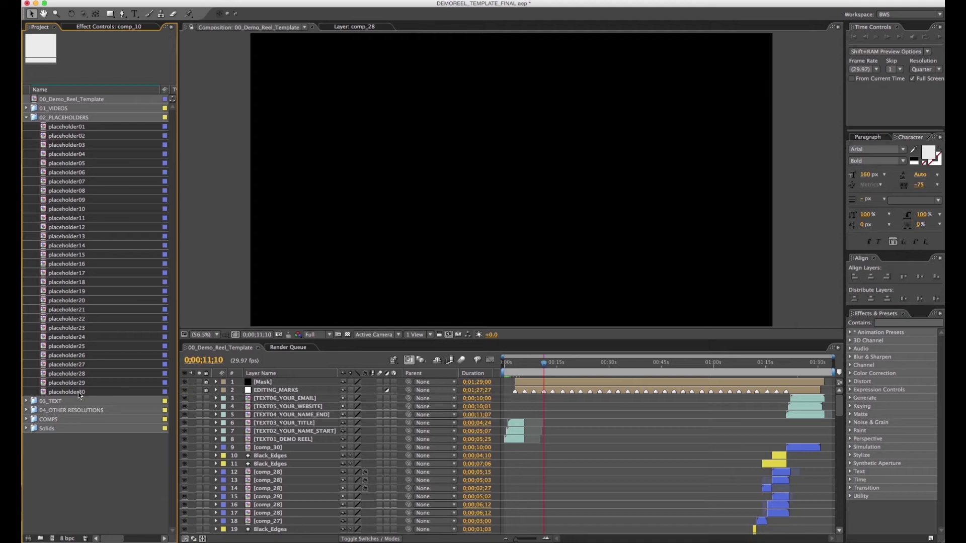
{"action": "double_click", "coordinate": [79, 130]}
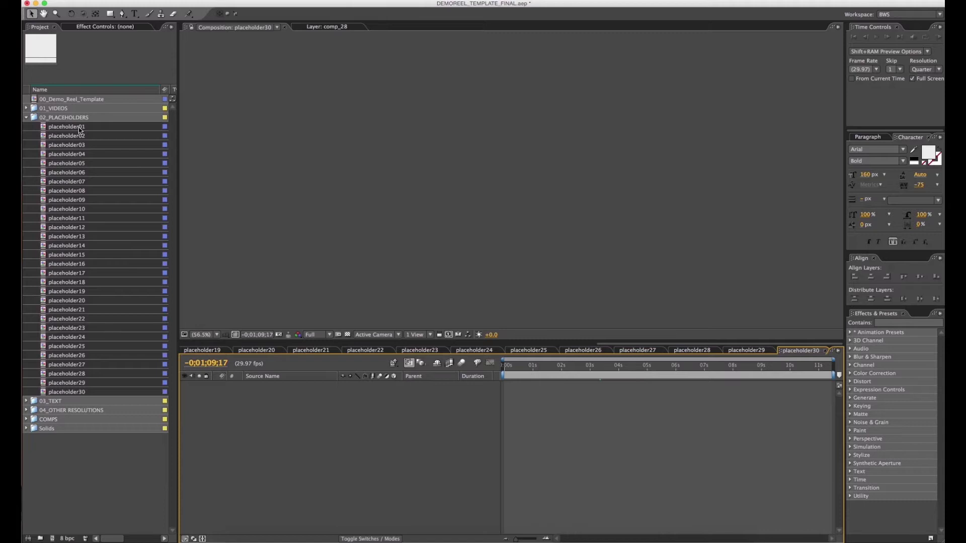
Expand 01_VIDEOS and place 001166_VTXHD.mov into the placeholder30 composition
{"action": "left_click", "coordinate": [26, 117]}
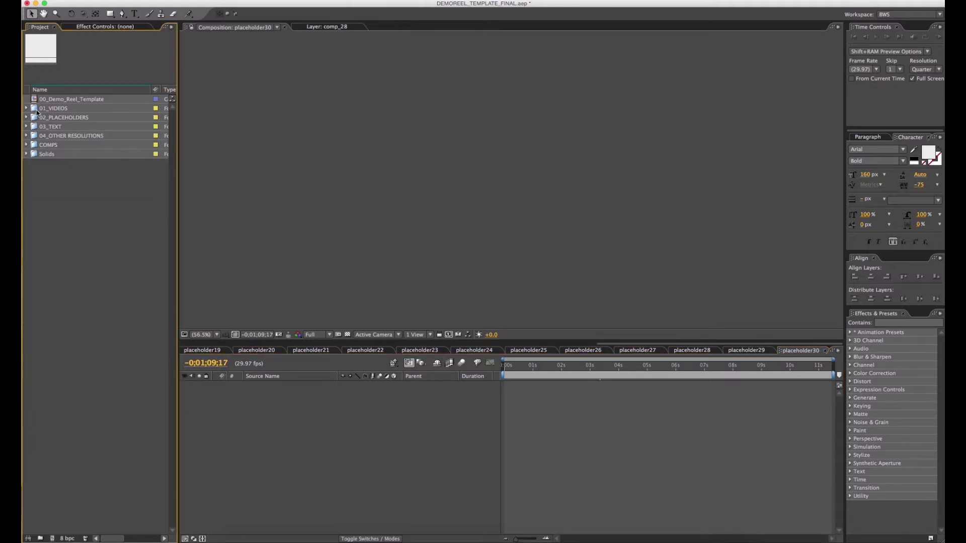
{"action": "left_click", "coordinate": [37, 109]}
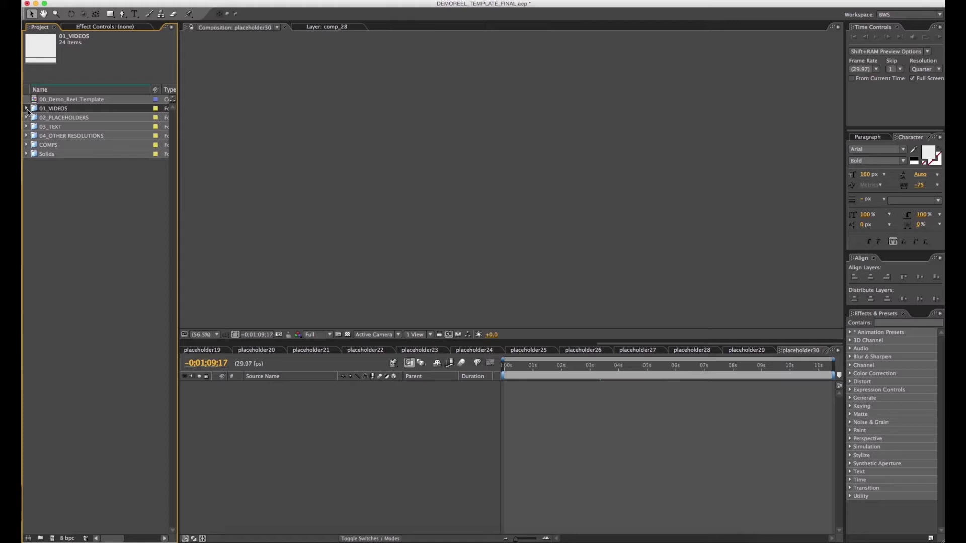
{"action": "left_click", "coordinate": [27, 109]}
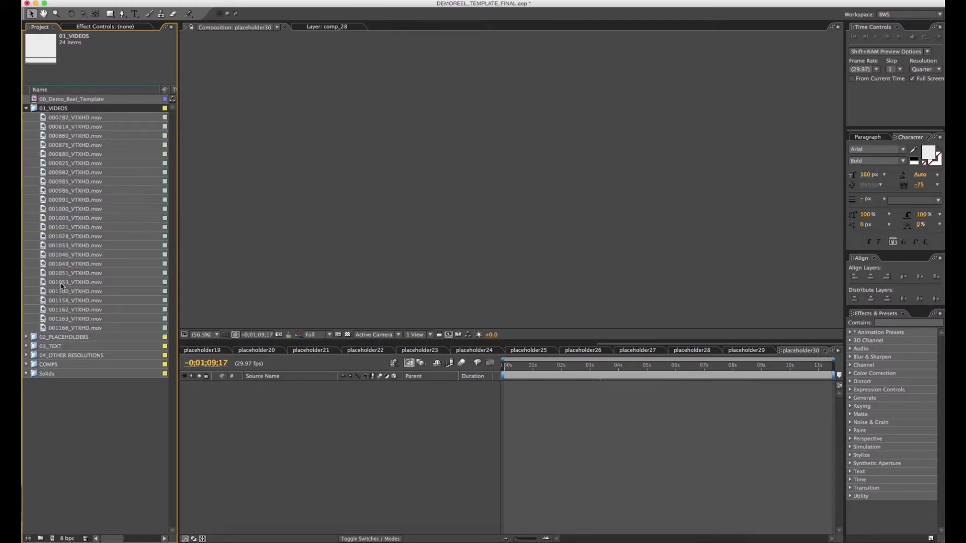
{"action": "left_click", "coordinate": [72, 328]}
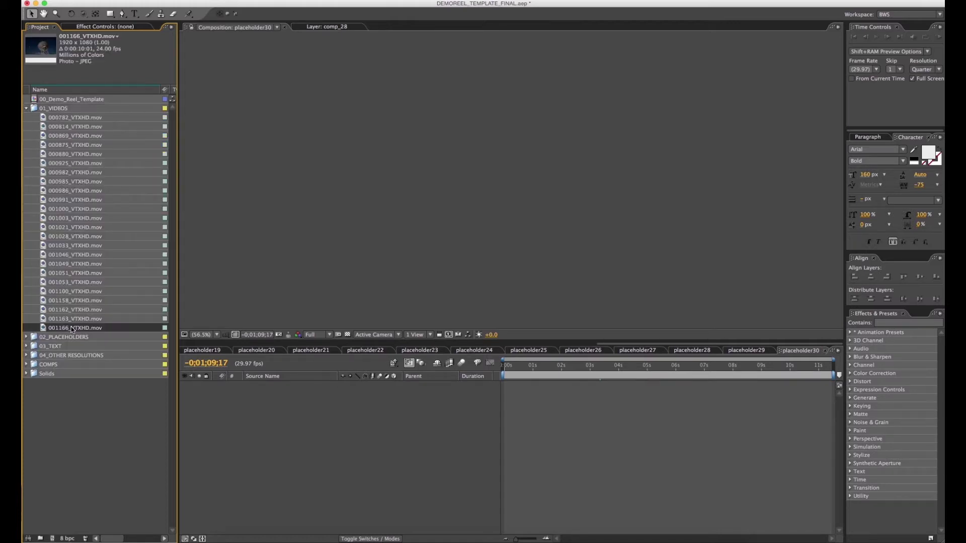
{"action": "left_click_drag", "start_coordinate": [76, 331], "coordinate": [255, 415]}
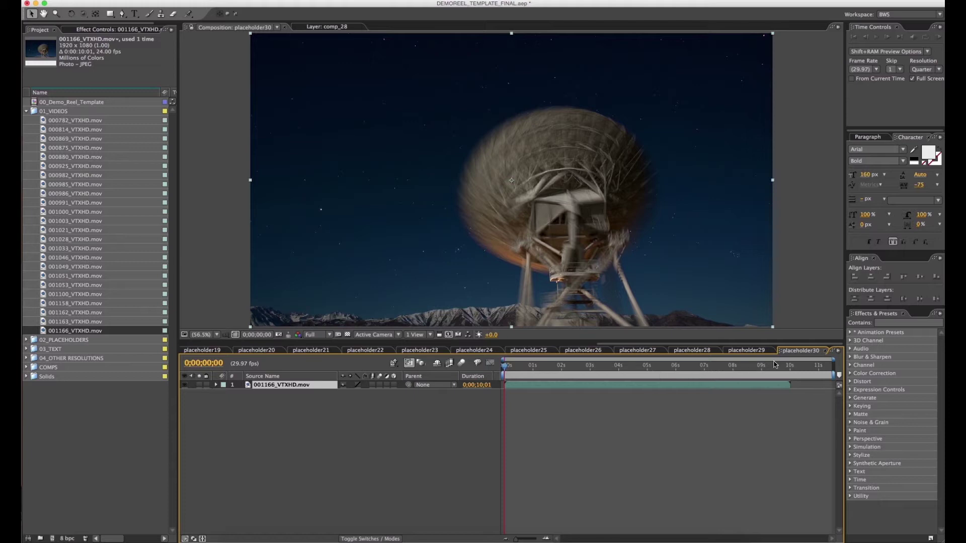
Fill placeholder29, 28 and 27 with clips 001163, 001162 and 001158
{"action": "left_click", "coordinate": [824, 352]}
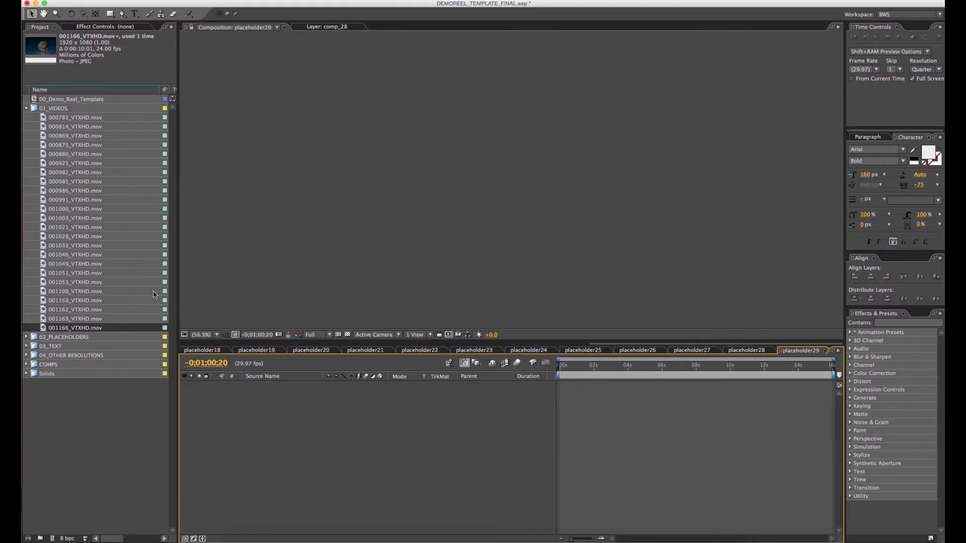
{"action": "left_click", "coordinate": [84, 318]}
{"action": "left_click_drag", "start_coordinate": [64, 320], "coordinate": [229, 394]}
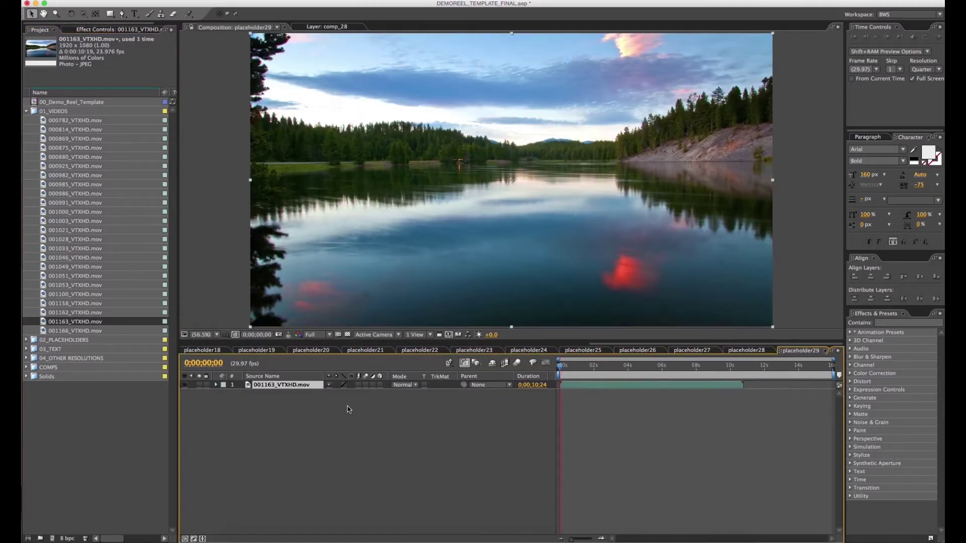
{"action": "left_click", "coordinate": [824, 351]}
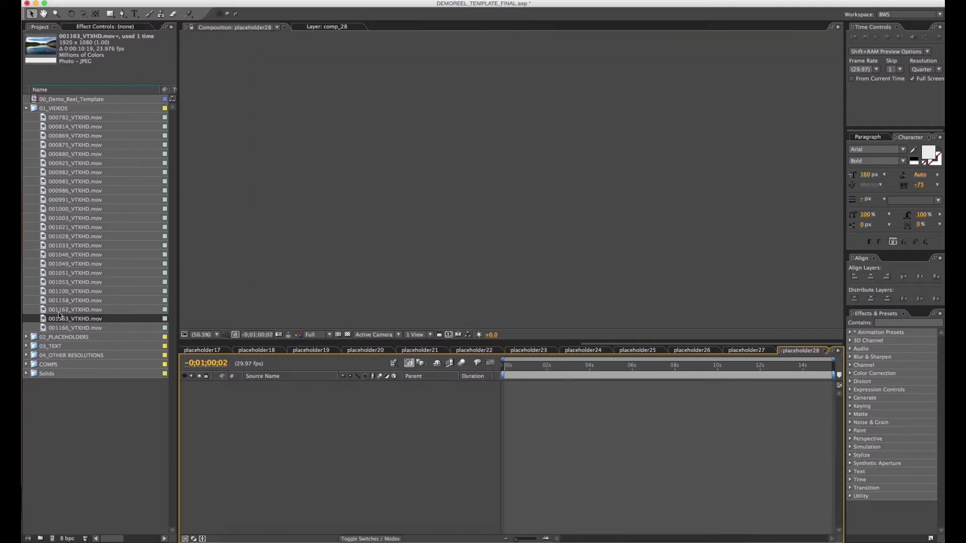
{"action": "left_click_drag", "start_coordinate": [59, 312], "coordinate": [228, 401]}
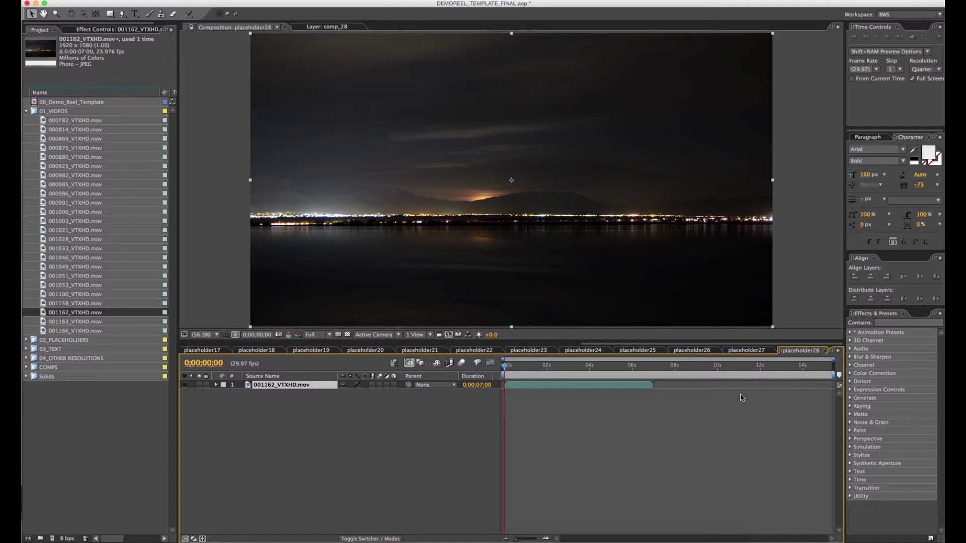
{"action": "left_click", "coordinate": [825, 351]}
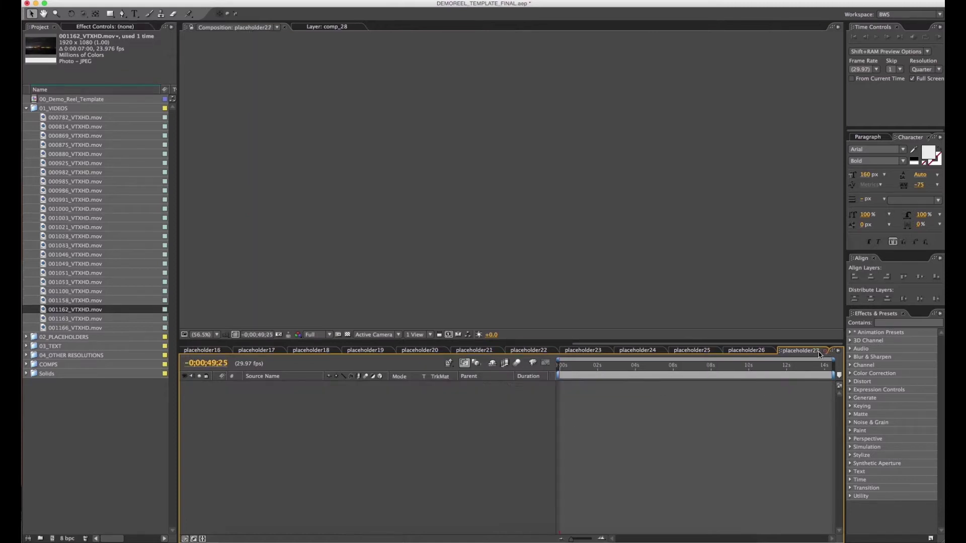
{"action": "left_click", "coordinate": [56, 301]}
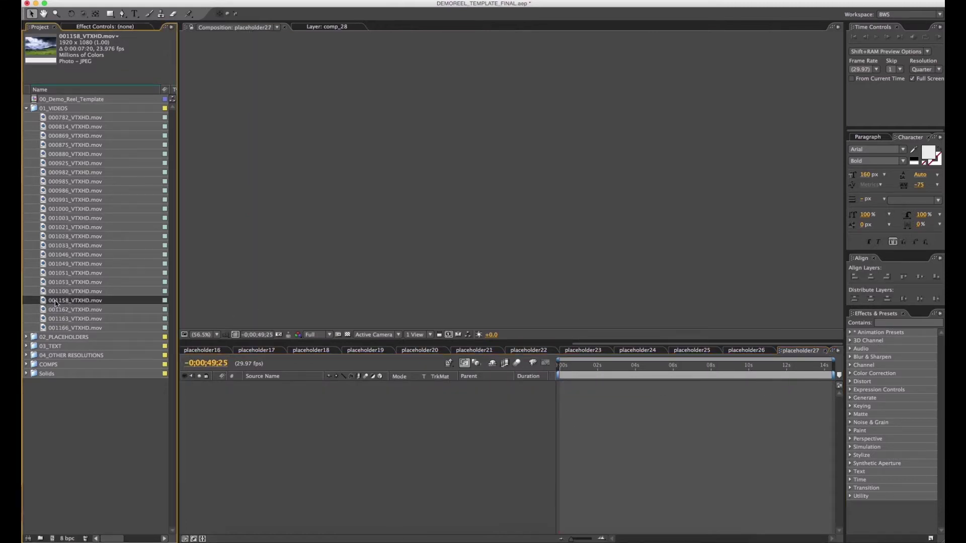
{"action": "left_click_drag", "start_coordinate": [56, 303], "coordinate": [278, 433]}
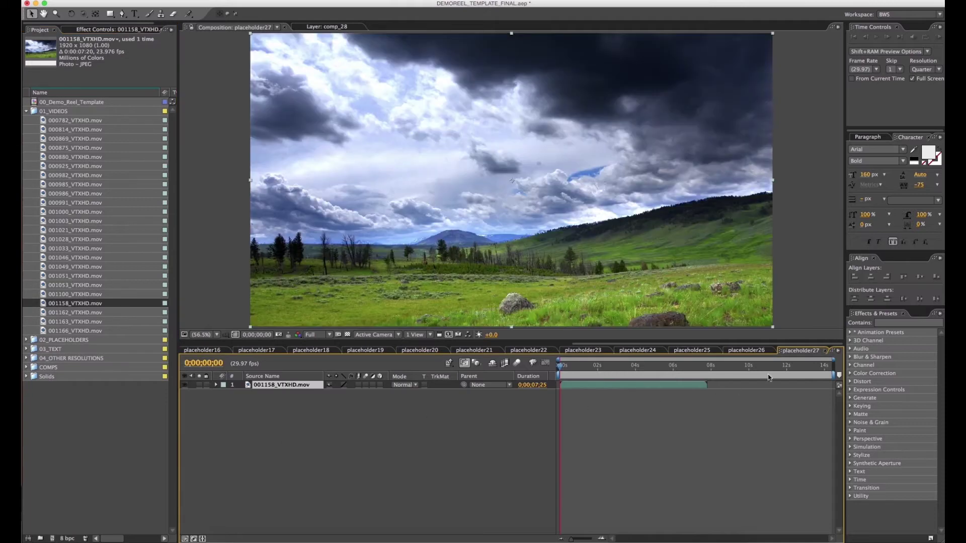
Fill placeholder26 through placeholder22 with clips 001100, 001053, 001051, 001049 and 001046
{"action": "left_click", "coordinate": [825, 351]}
{"action": "left_click", "coordinate": [80, 291]}
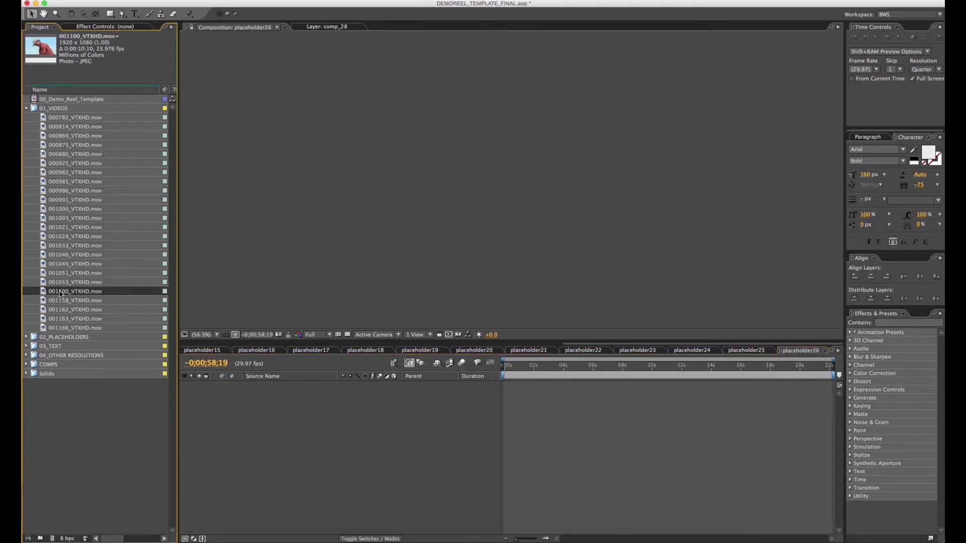
{"action": "left_click_drag", "start_coordinate": [60, 292], "coordinate": [263, 426]}
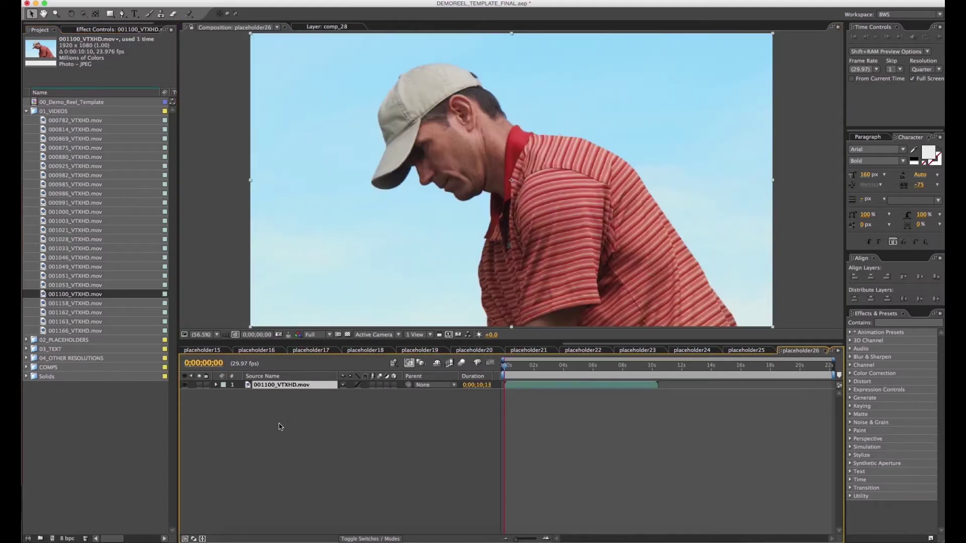
{"action": "key", "text": "super+w"}
{"action": "left_click_drag", "start_coordinate": [66, 281], "coordinate": [297, 430]}
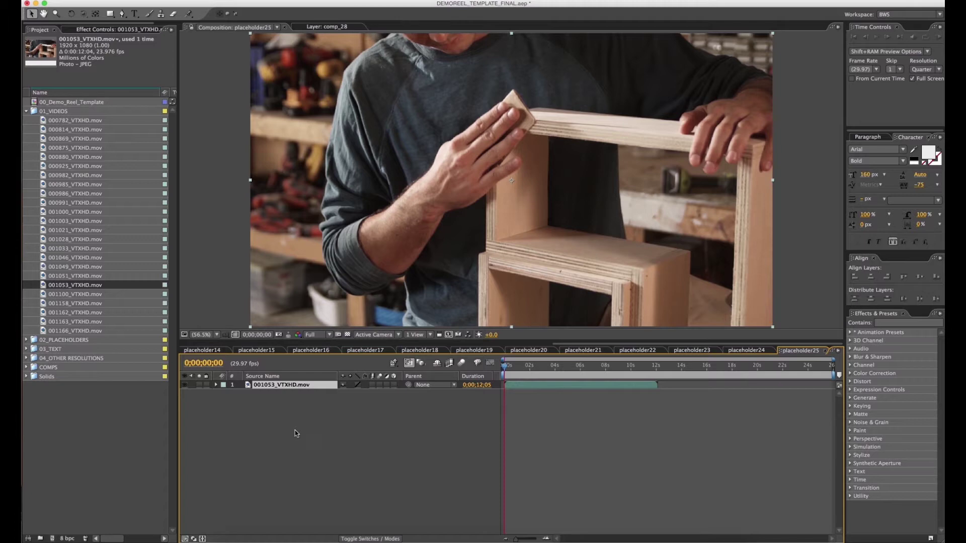
{"action": "key", "text": "super+w"}
{"action": "left_click", "coordinate": [68, 274]}
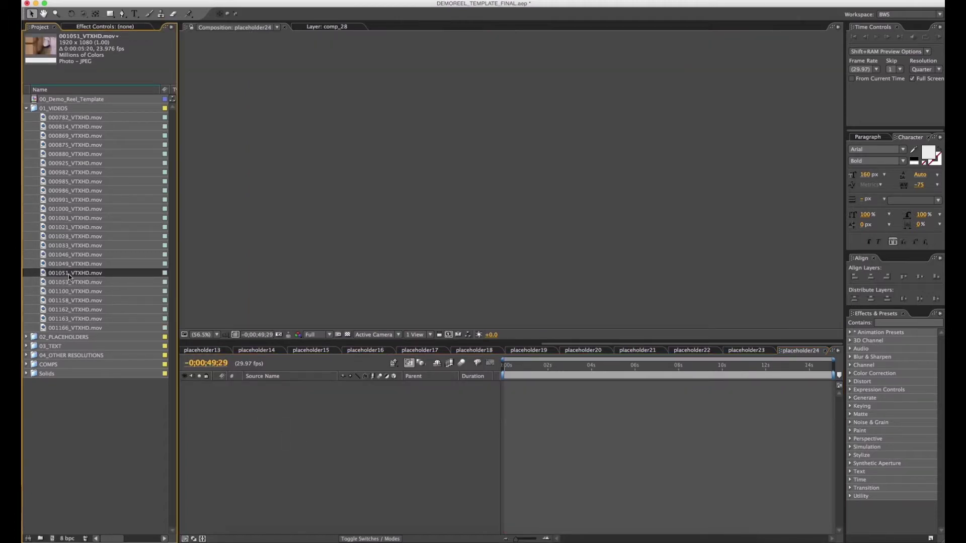
{"action": "left_click_drag", "start_coordinate": [69, 273], "coordinate": [283, 436]}
{"action": "key", "text": "super+w"}
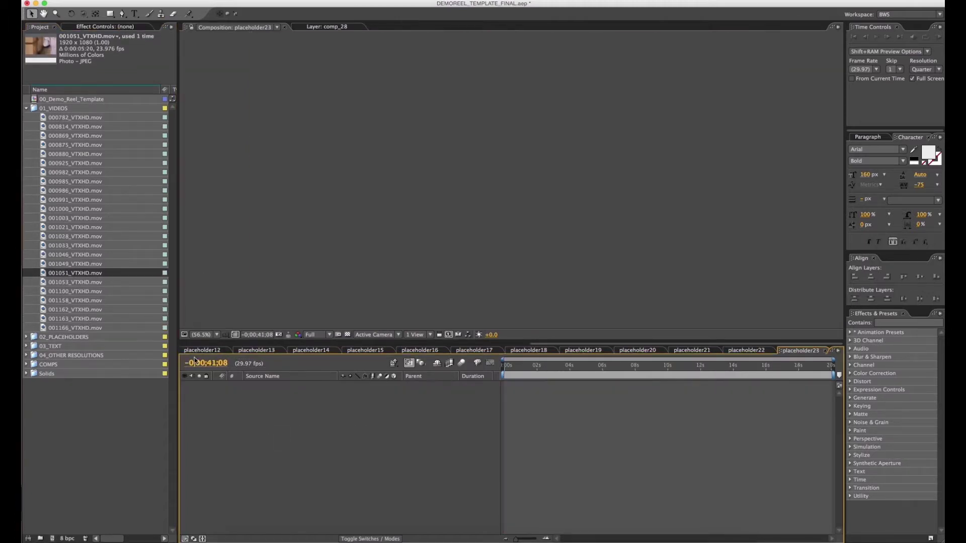
{"action": "left_click_drag", "start_coordinate": [96, 265], "coordinate": [286, 434]}
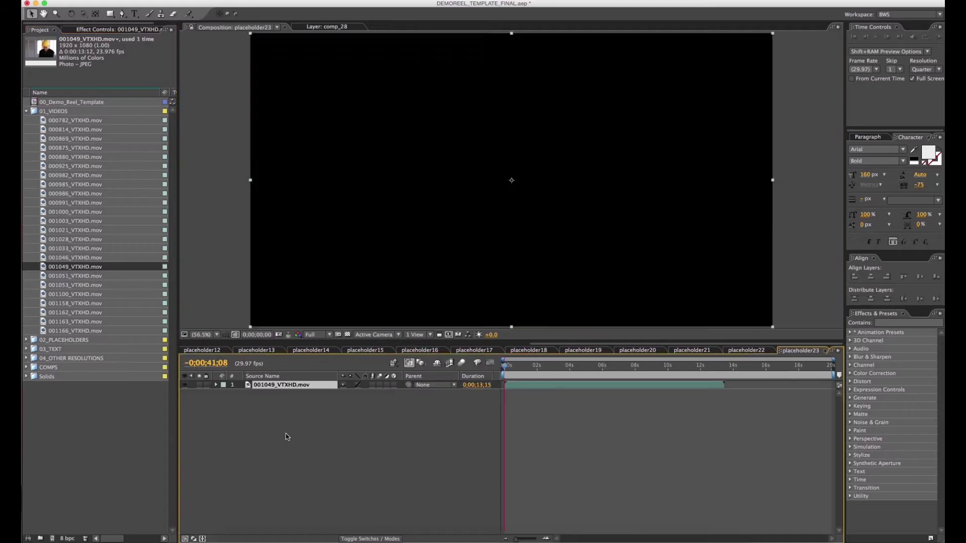
{"action": "key", "text": "super+w"}
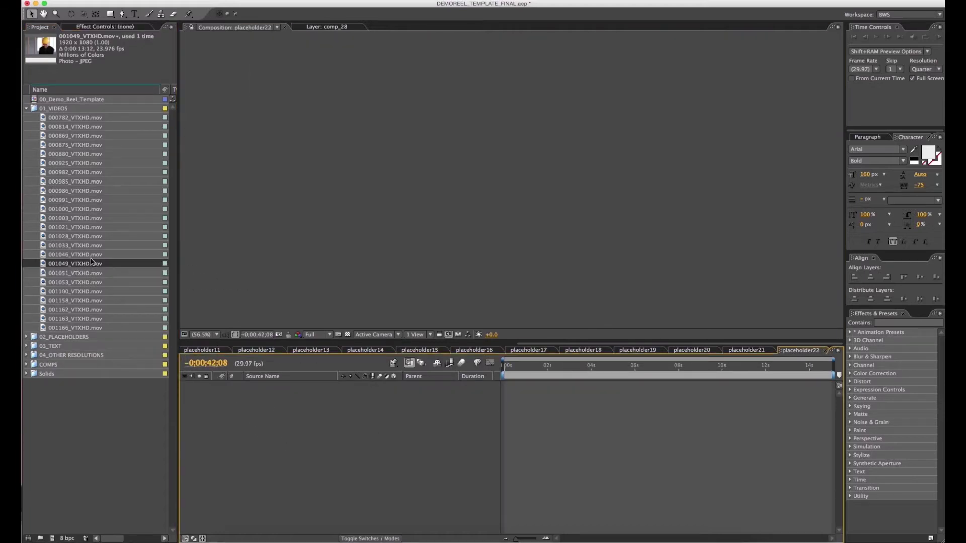
{"action": "left_click_drag", "start_coordinate": [66, 255], "coordinate": [294, 435]}
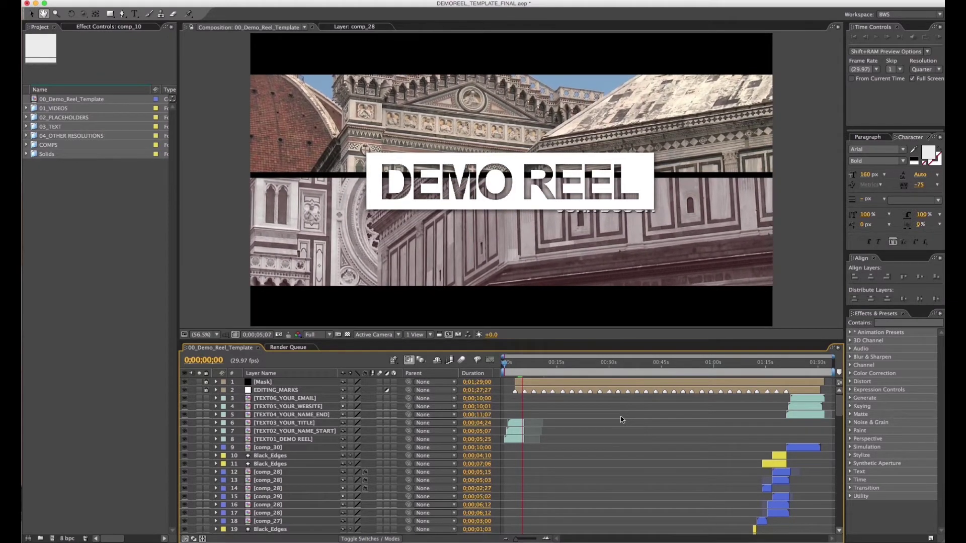
{"action": "left_click", "coordinate": [517, 368]}
{"action": "left_click_drag", "start_coordinate": [516, 368], "coordinate": [541, 367]}
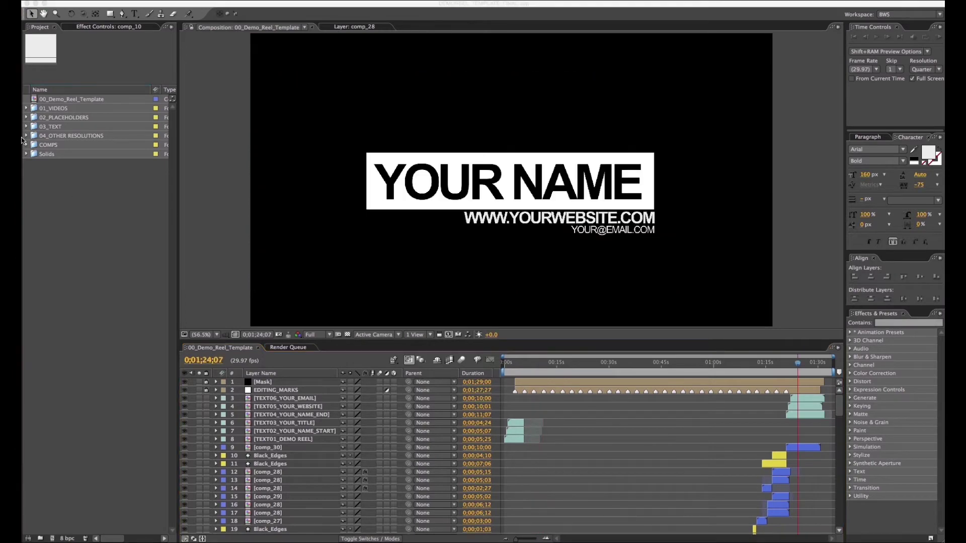
{"action": "left_click", "coordinate": [26, 129]}
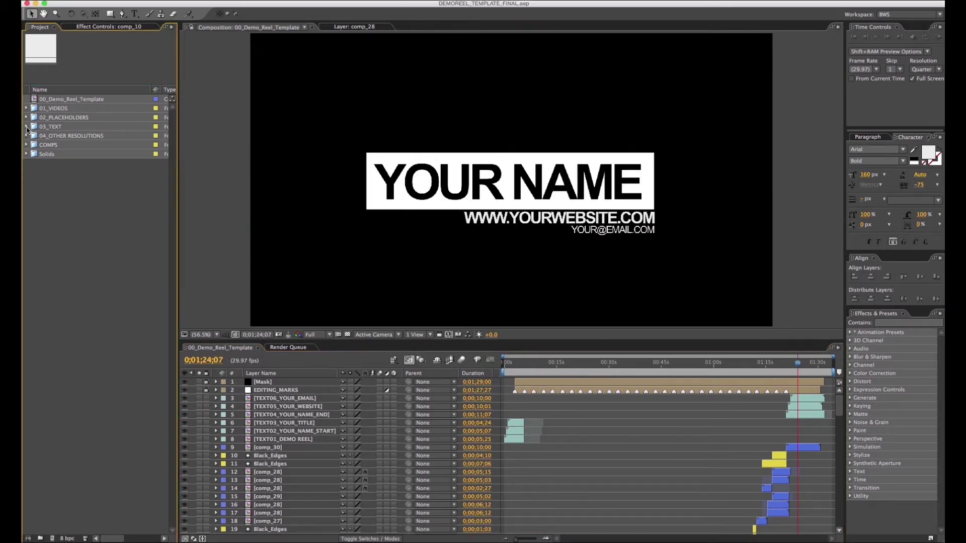
Change the TEXT01_DEMO REEL title text from DEMO REEL to YOUR TEXT
{"action": "left_click", "coordinate": [27, 127]}
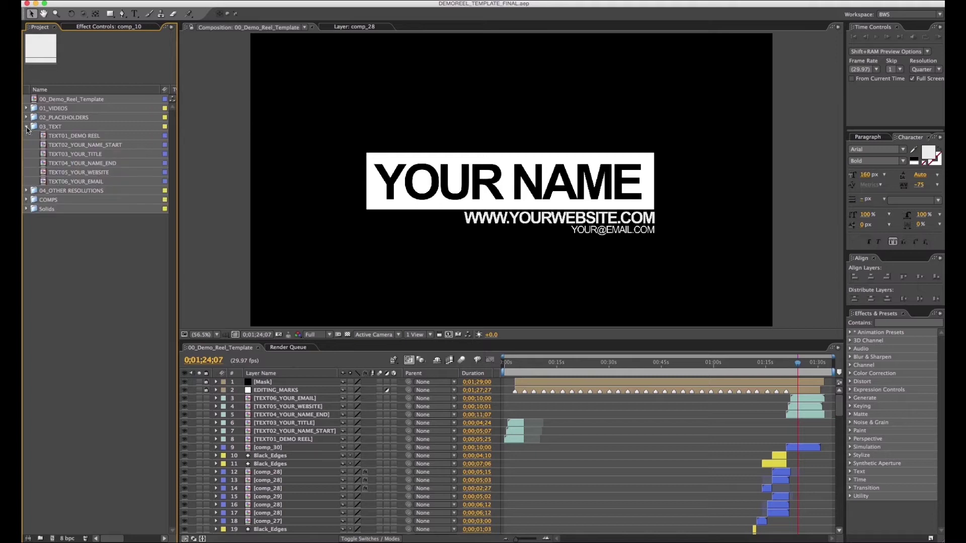
{"action": "left_click", "coordinate": [61, 137]}
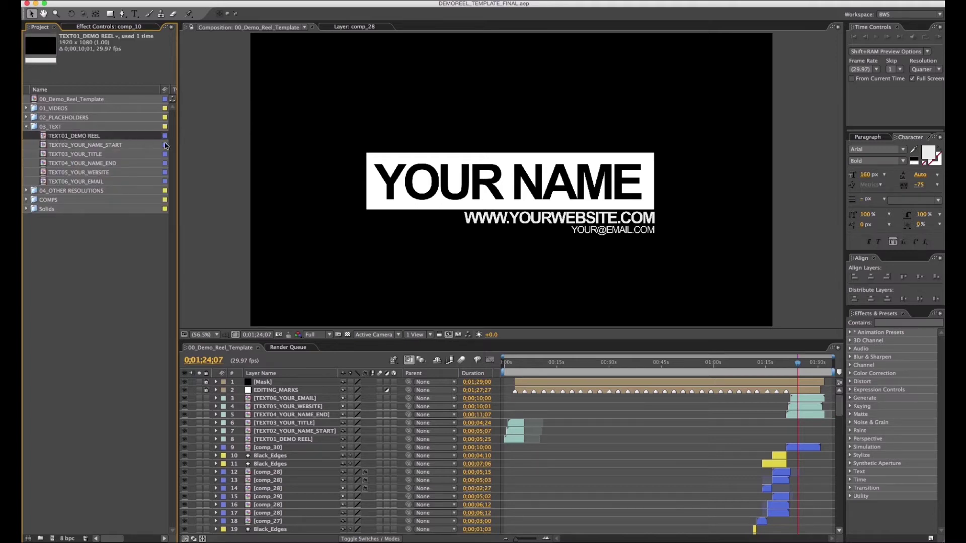
{"action": "double_click", "coordinate": [91, 138]}
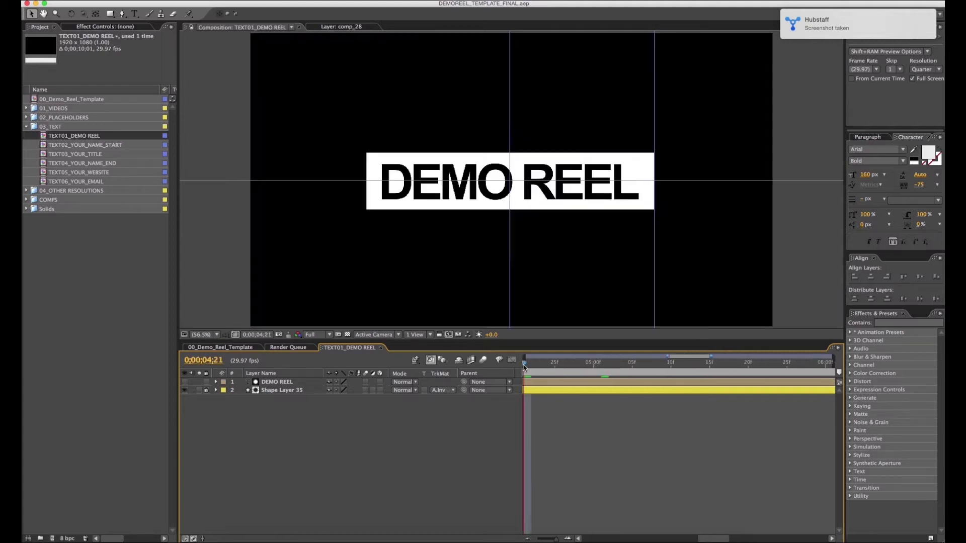
{"action": "left_click_drag", "start_coordinate": [524, 367], "coordinate": [587, 368]}
{"action": "left_click", "coordinate": [528, 366]}
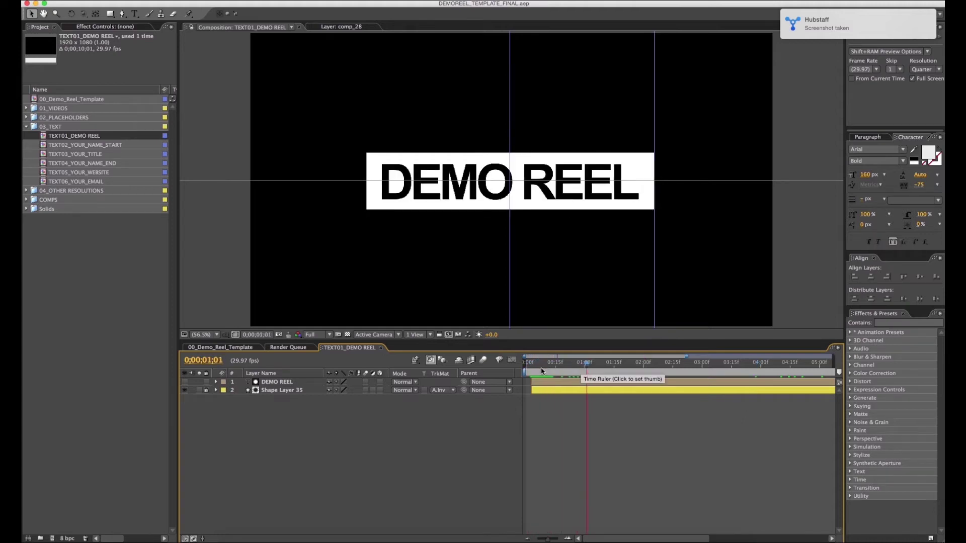
{"action": "left_click", "coordinate": [279, 383]}
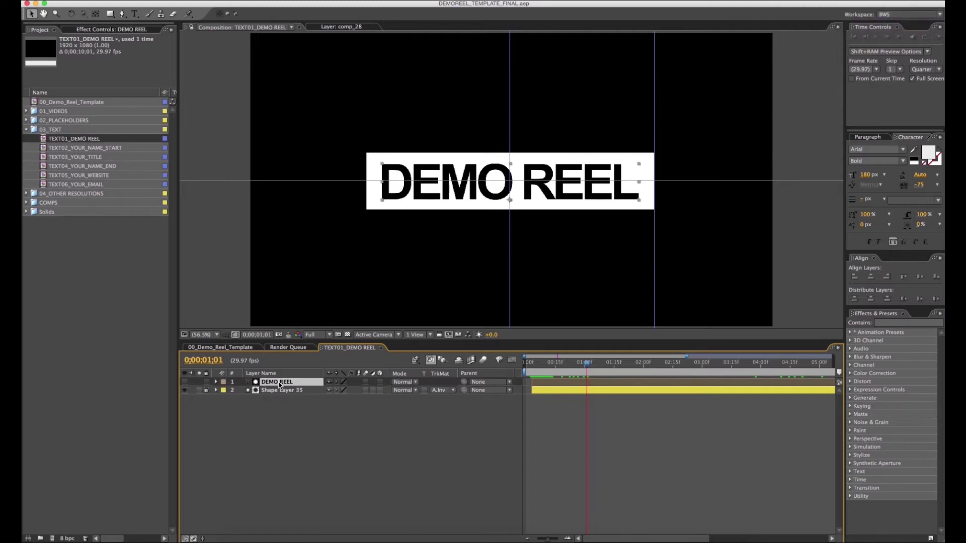
{"action": "double_click", "coordinate": [279, 383]}
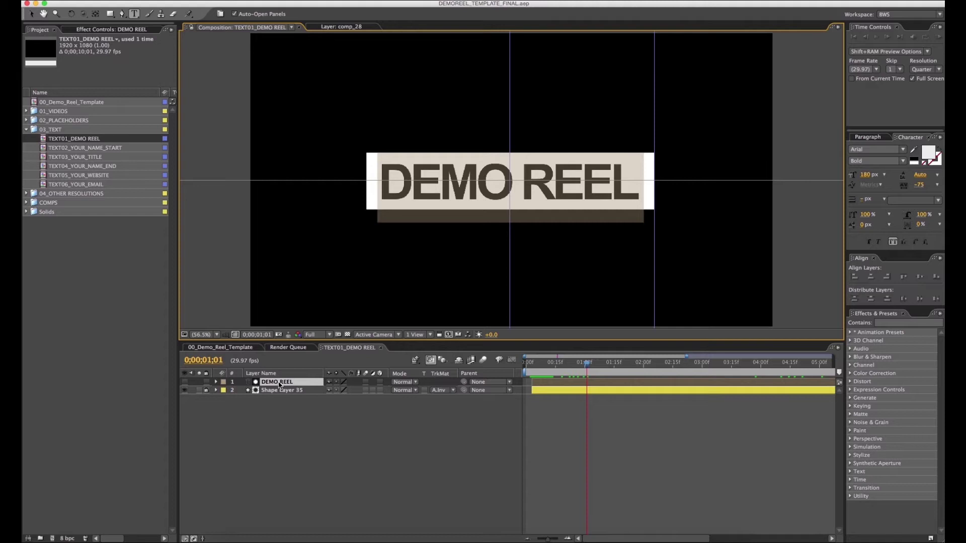
{"action": "type", "text": "Y"}
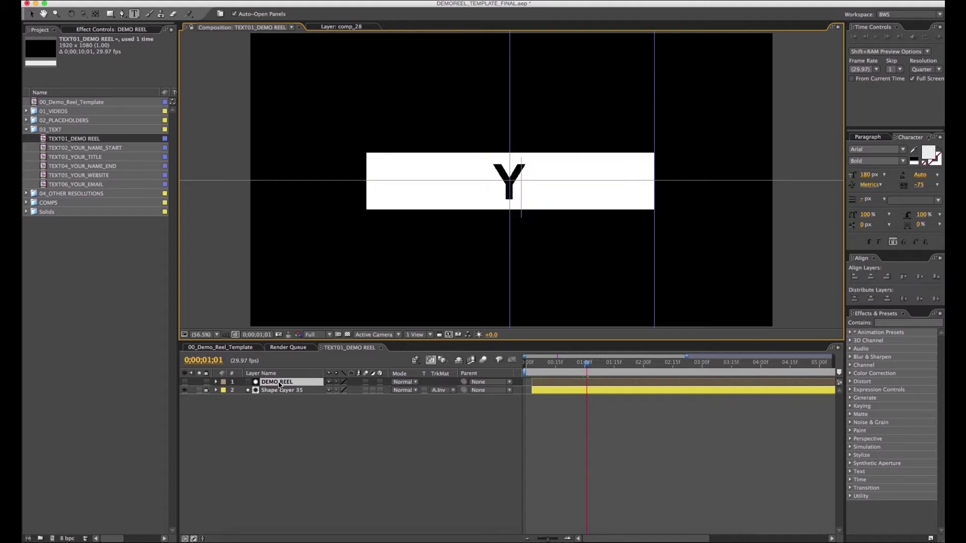
{"action": "type", "text": "OUR"}
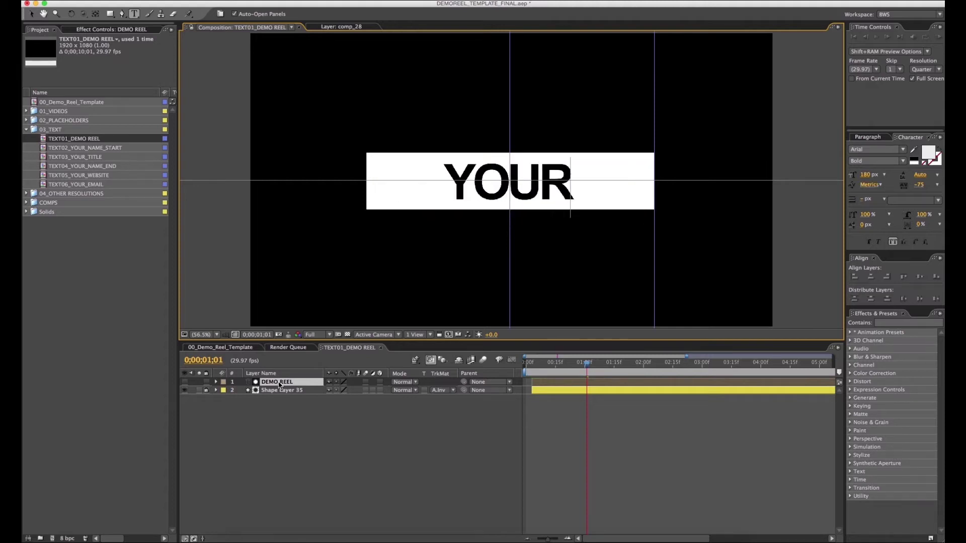
{"action": "type", "text": " TE"}
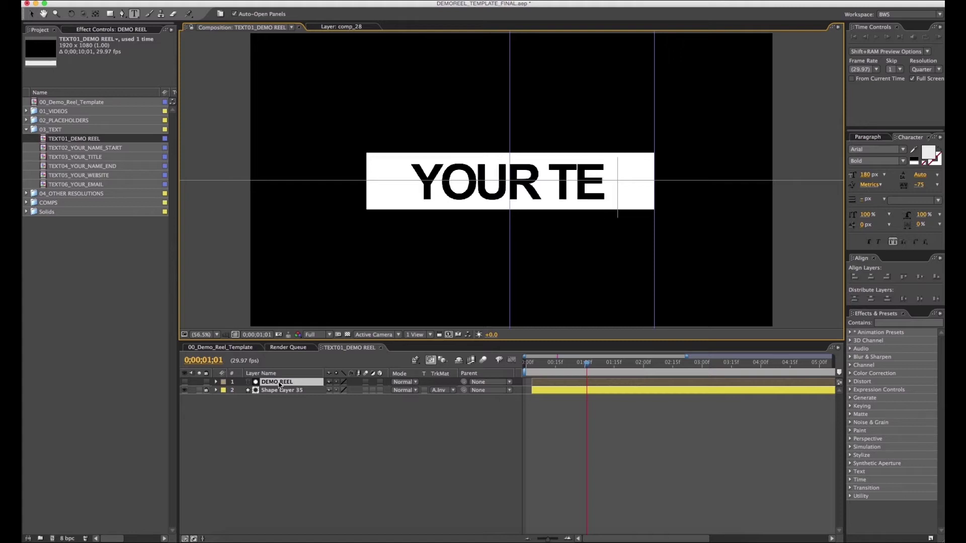
{"action": "type", "text": "XT"}
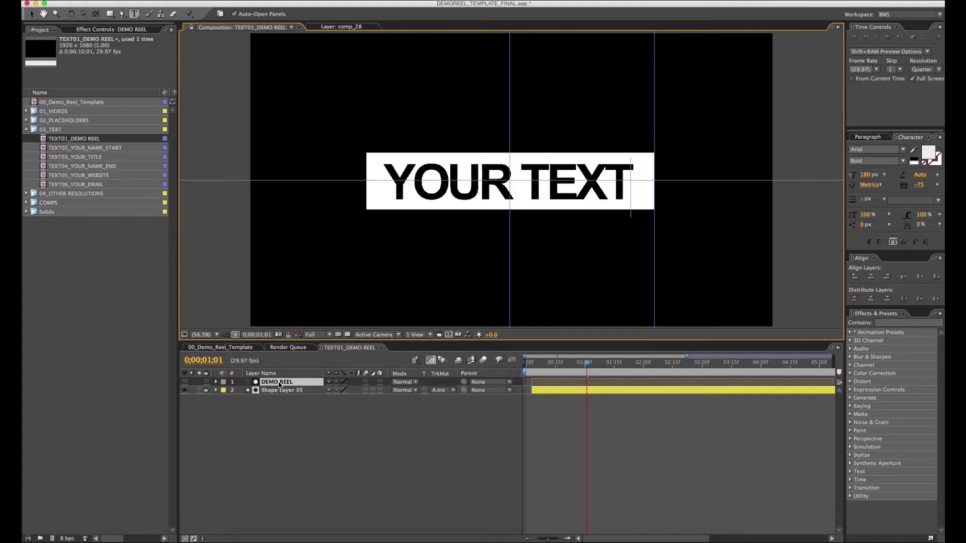
{"action": "left_click", "coordinate": [279, 405]}
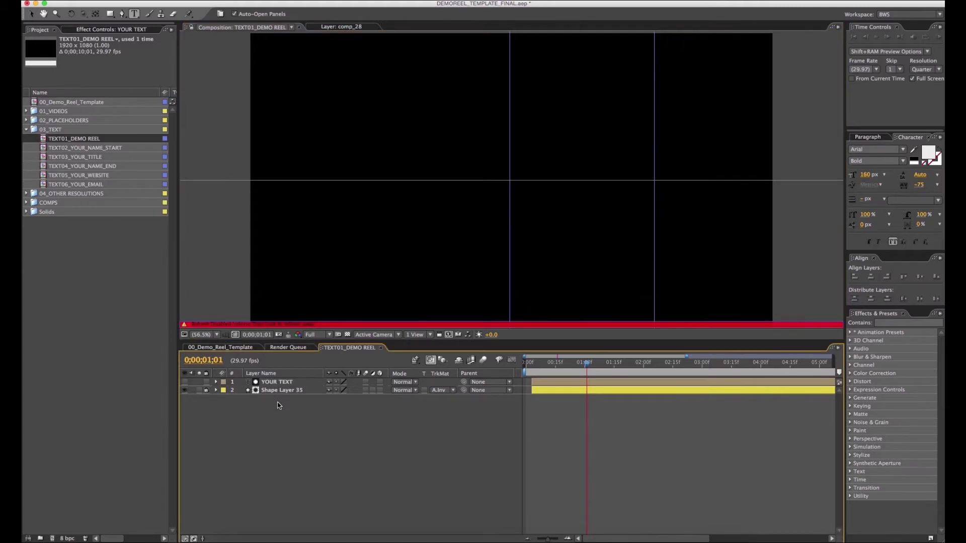
{"action": "key", "text": "Caps_Lock"}
Replace JOHN DOUGH with YOUR NAME HERE in TEXT02_YOUR_NAME_START, then preview the intro
{"action": "left_click", "coordinate": [382, 348]}
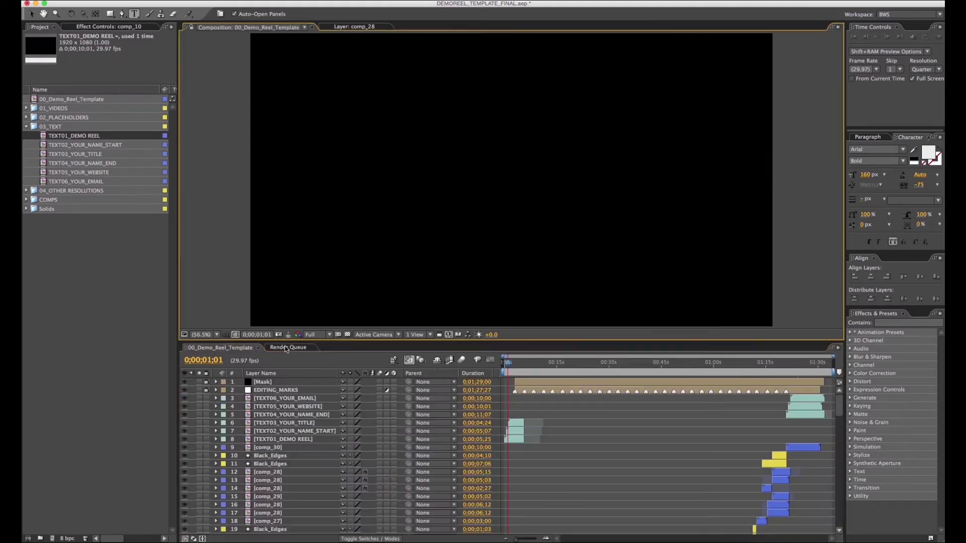
{"action": "left_click_drag", "start_coordinate": [509, 364], "coordinate": [514, 366]}
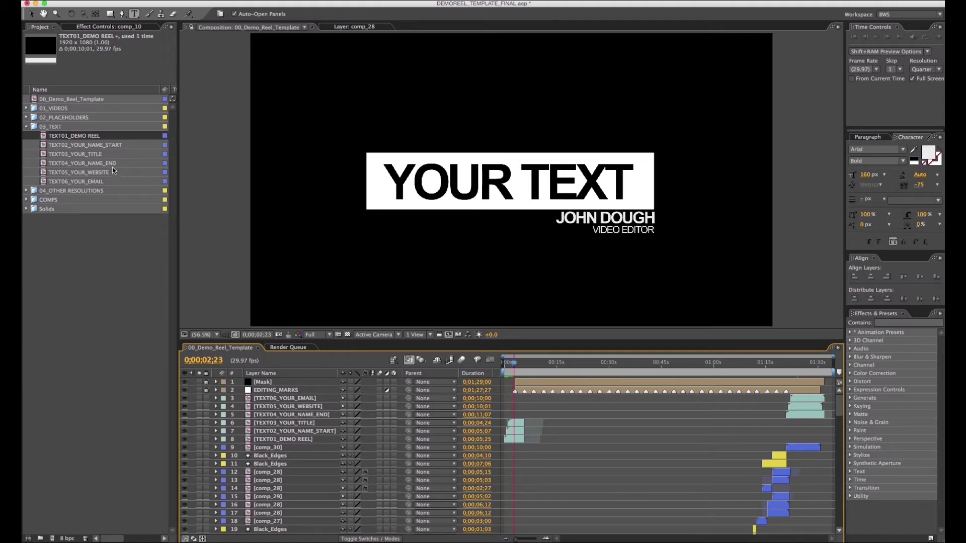
{"action": "left_click", "coordinate": [109, 146]}
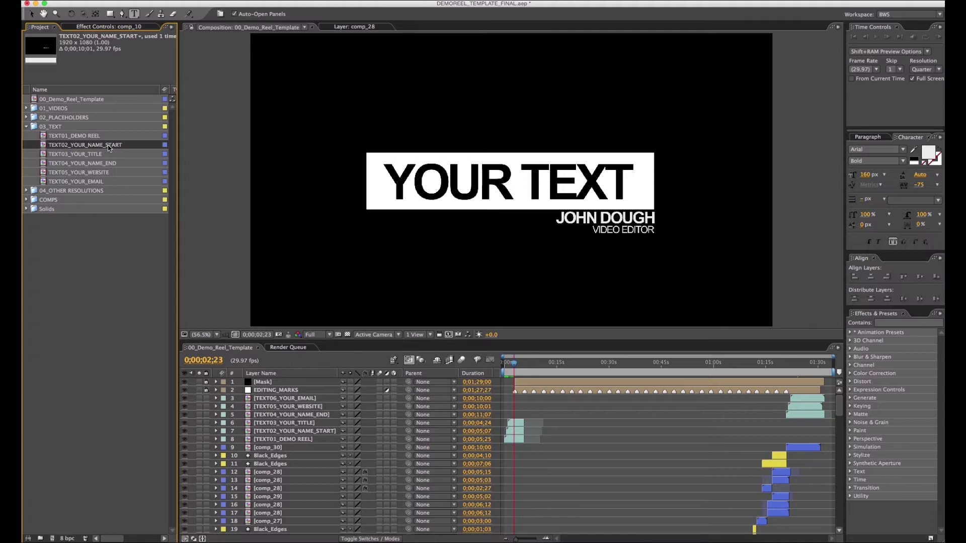
{"action": "double_click", "coordinate": [109, 146]}
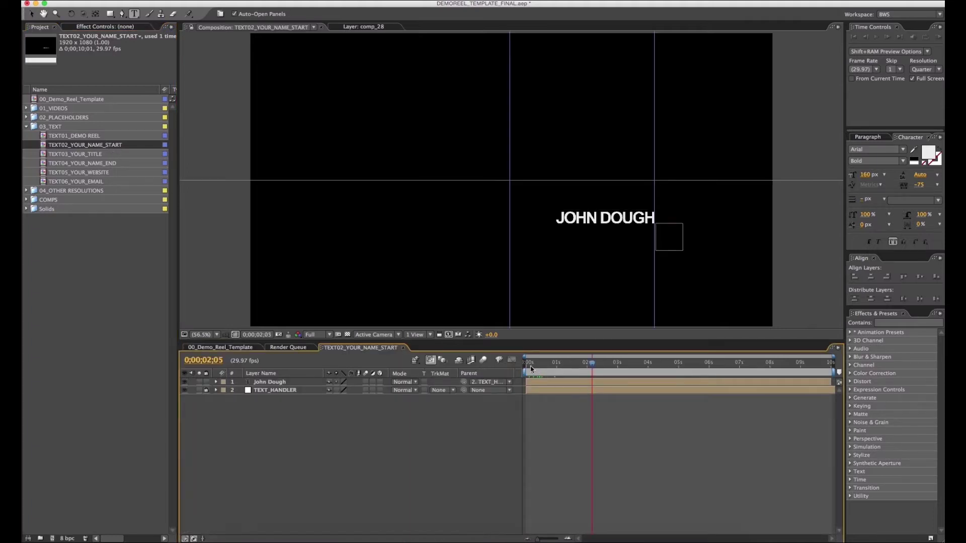
{"action": "left_click_drag", "start_coordinate": [531, 369], "coordinate": [532, 369]}
{"action": "left_click", "coordinate": [286, 383]}
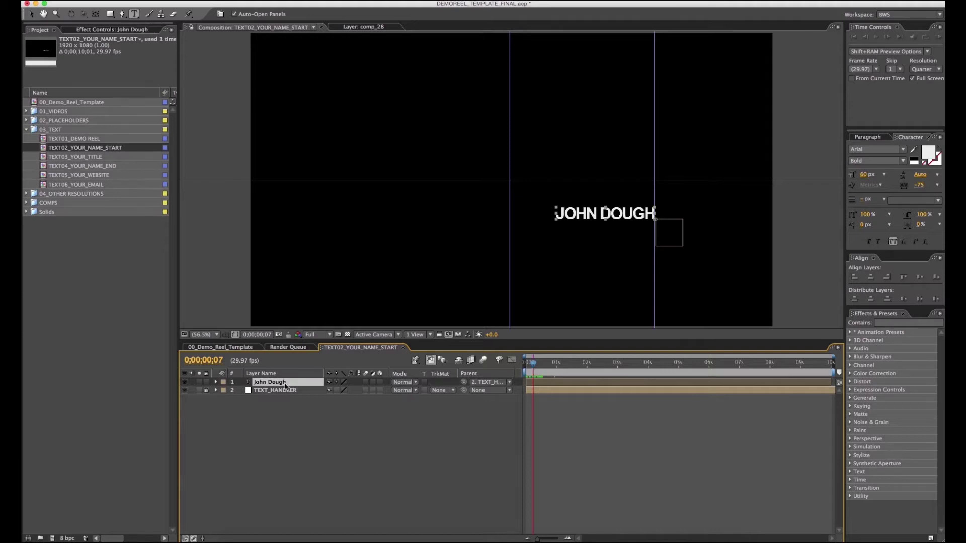
{"action": "double_click", "coordinate": [285, 384]}
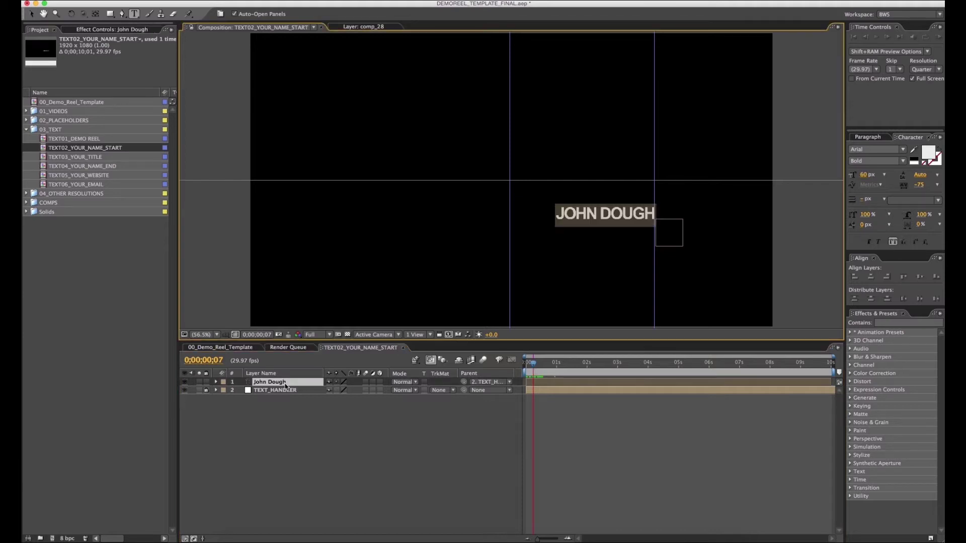
{"action": "type", "text": "YOUR"}
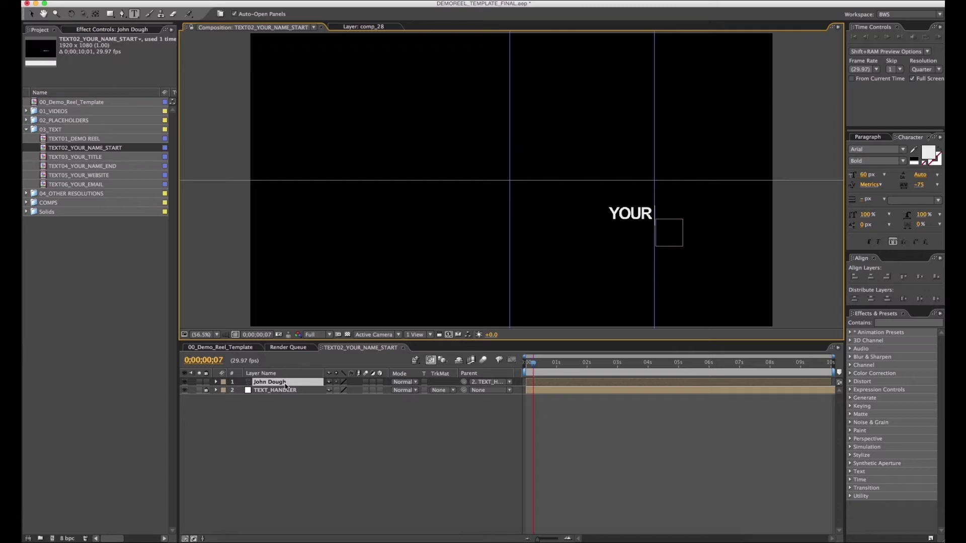
{"action": "type", "text": " NAME HERE"}
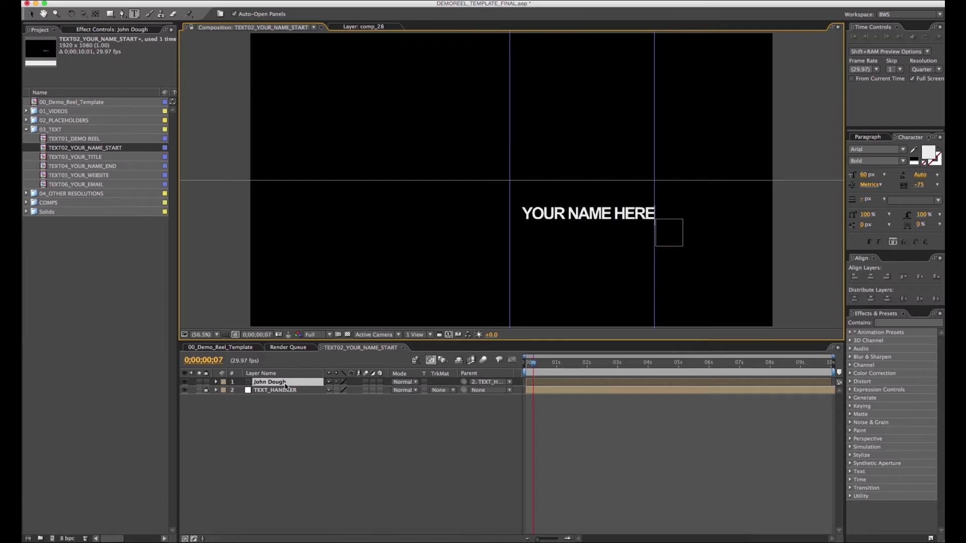
{"action": "left_click", "coordinate": [285, 427]}
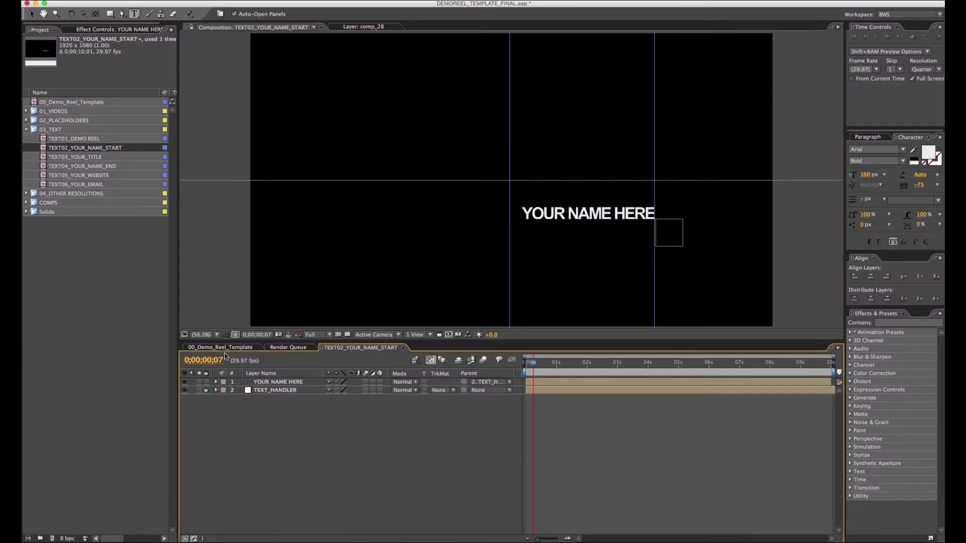
{"action": "left_click", "coordinate": [403, 348]}
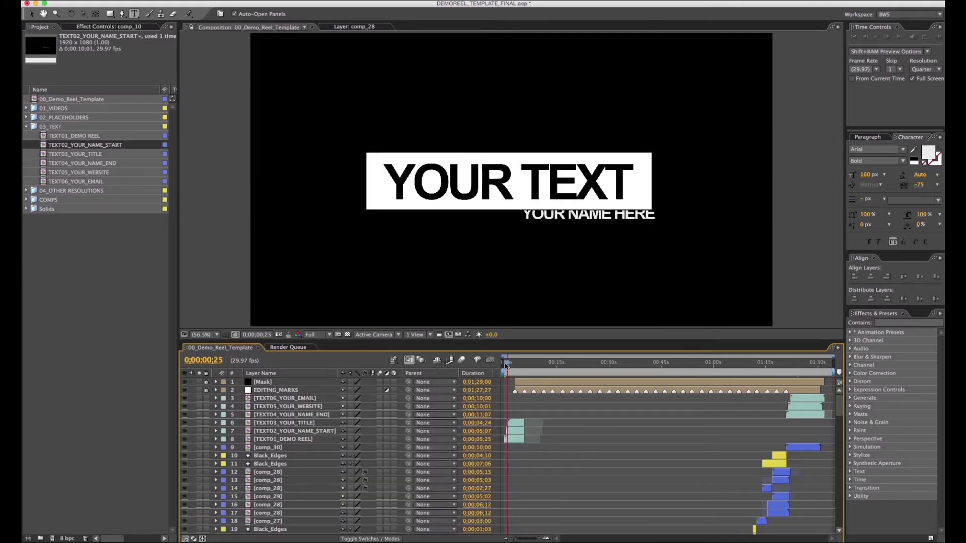
{"action": "left_click_drag", "start_coordinate": [506, 366], "coordinate": [515, 367]}
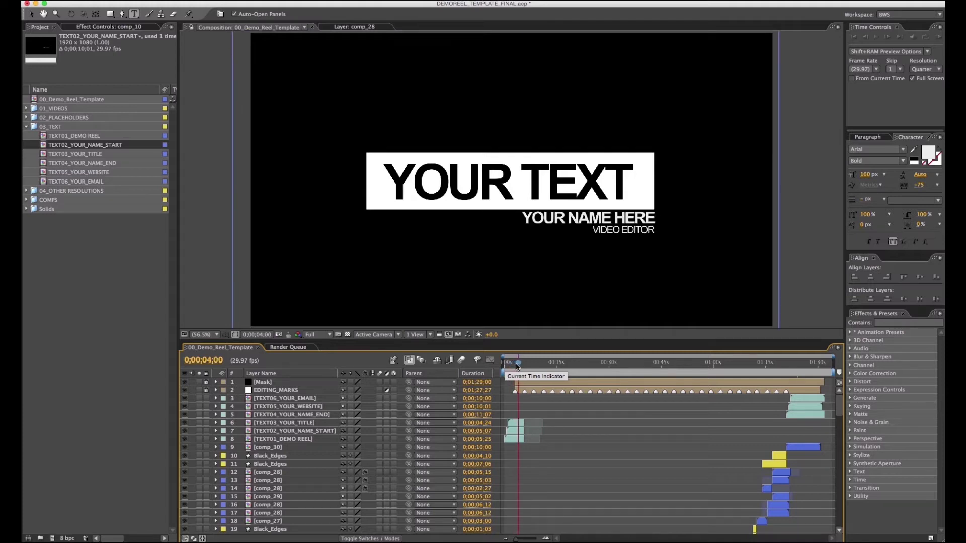
Replace VIDEO EDITOR with YOUR TITLE HERE in TEXT03_YOUR_TITLE, then preview through to the ending
{"action": "left_click", "coordinate": [95, 155]}
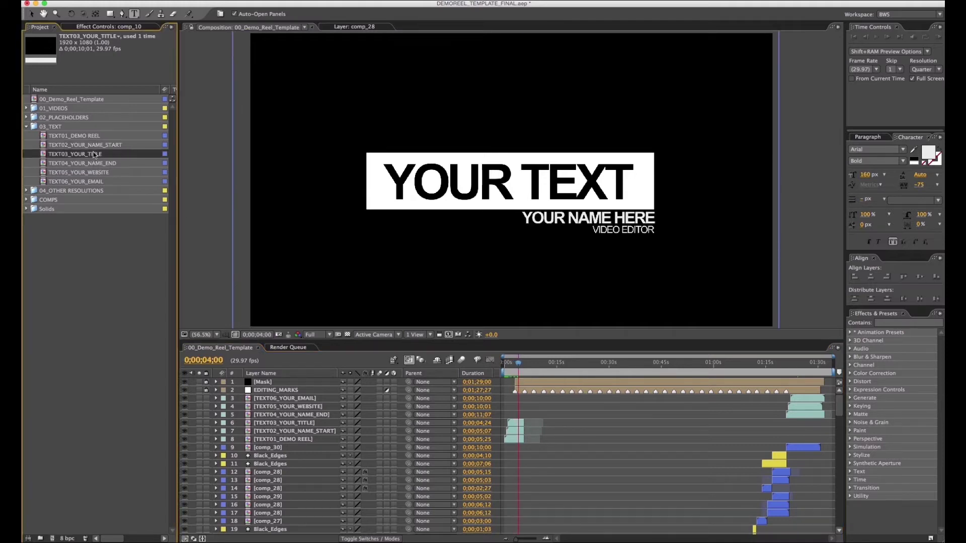
{"action": "double_click", "coordinate": [82, 155]}
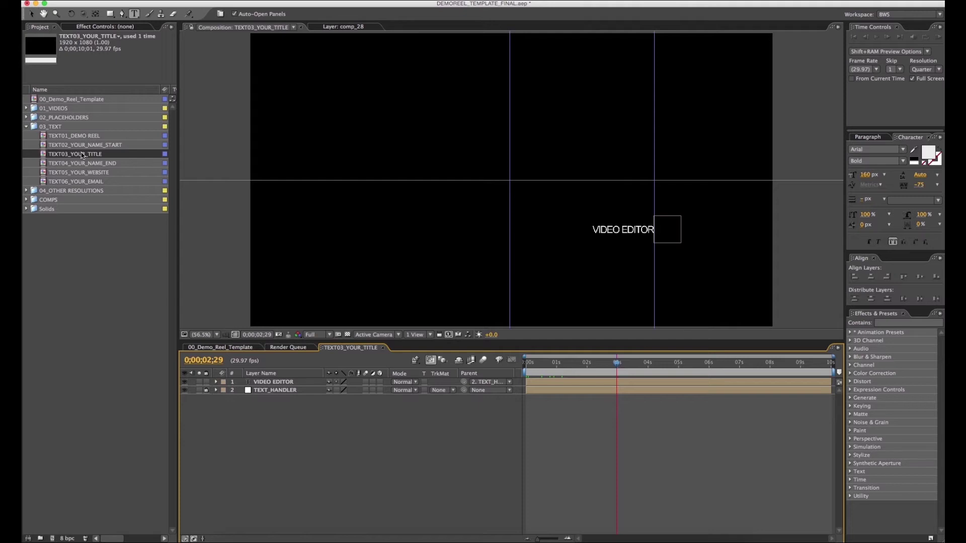
{"action": "left_click", "coordinate": [264, 382]}
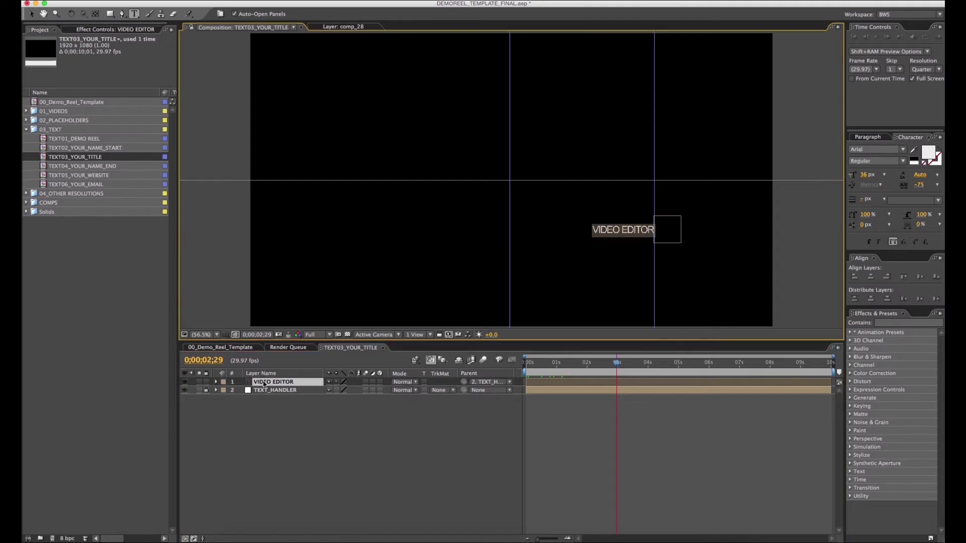
{"action": "type", "text": "YO"}
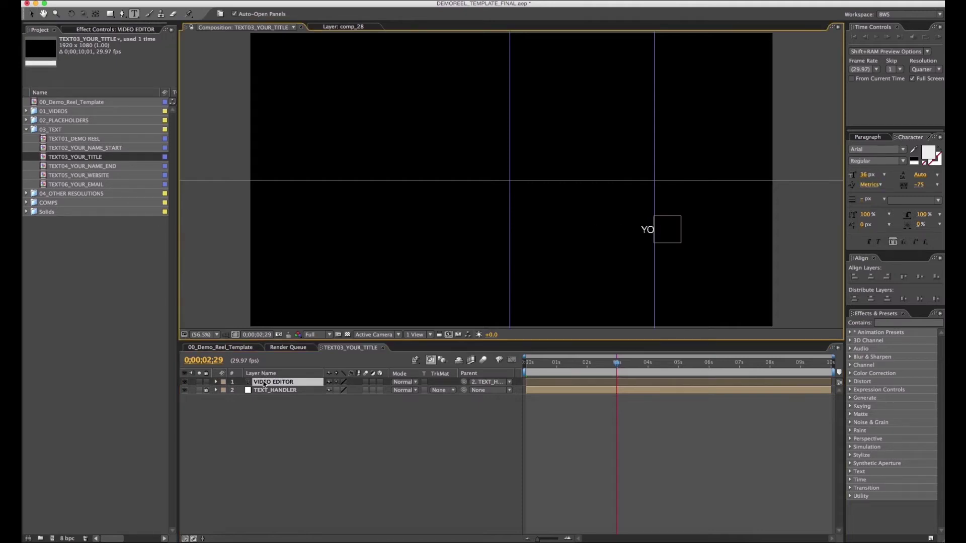
{"action": "type", "text": "UR TITLE HERE"}
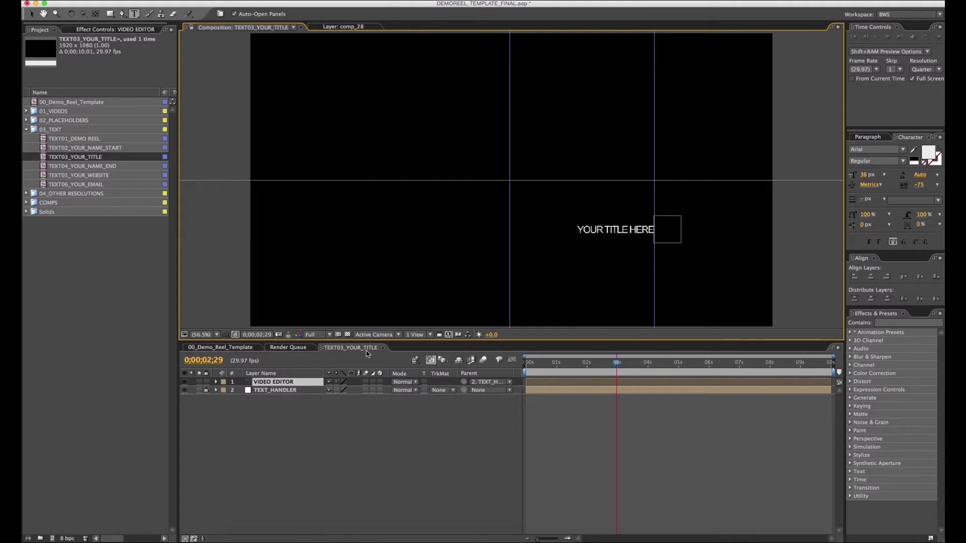
{"action": "left_click", "coordinate": [382, 347]}
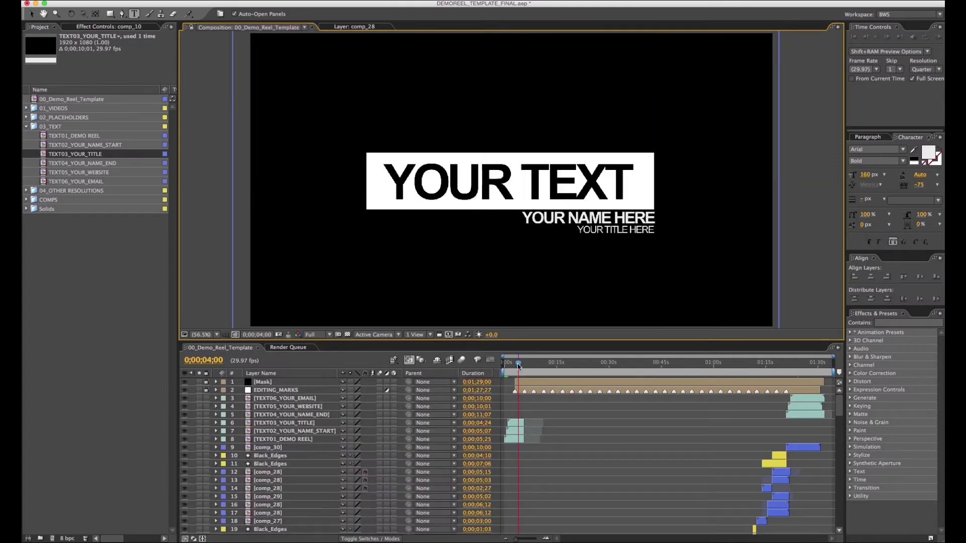
{"action": "left_click", "coordinate": [512, 363]}
{"action": "left_click_drag", "start_coordinate": [510, 364], "coordinate": [523, 369]}
{"action": "left_click_drag", "start_coordinate": [763, 377], "coordinate": [796, 374]}
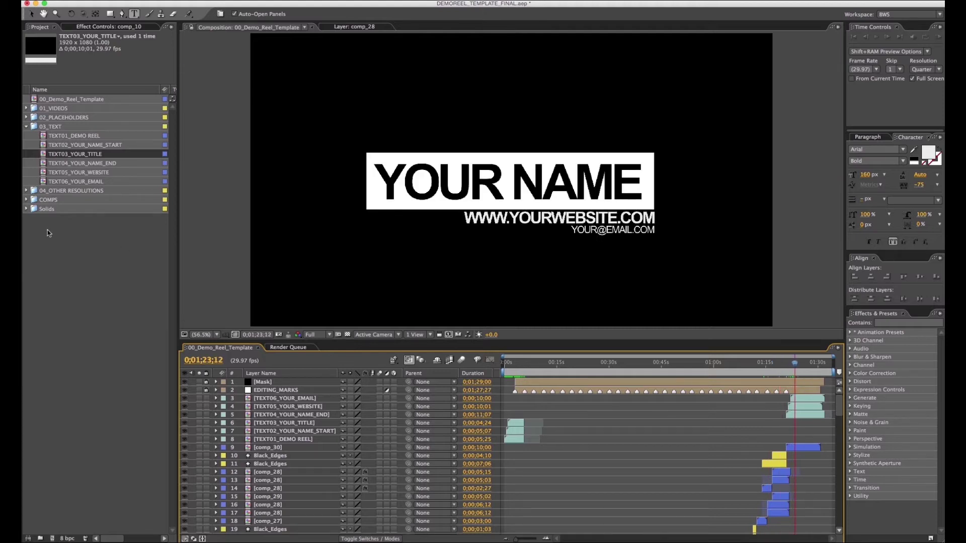
Change the TEXT04_YOUR_NAME_END title to YOUR TEXT and return to 00_Demo_Reel_Template
{"action": "left_click", "coordinate": [78, 164]}
{"action": "double_click", "coordinate": [77, 167]}
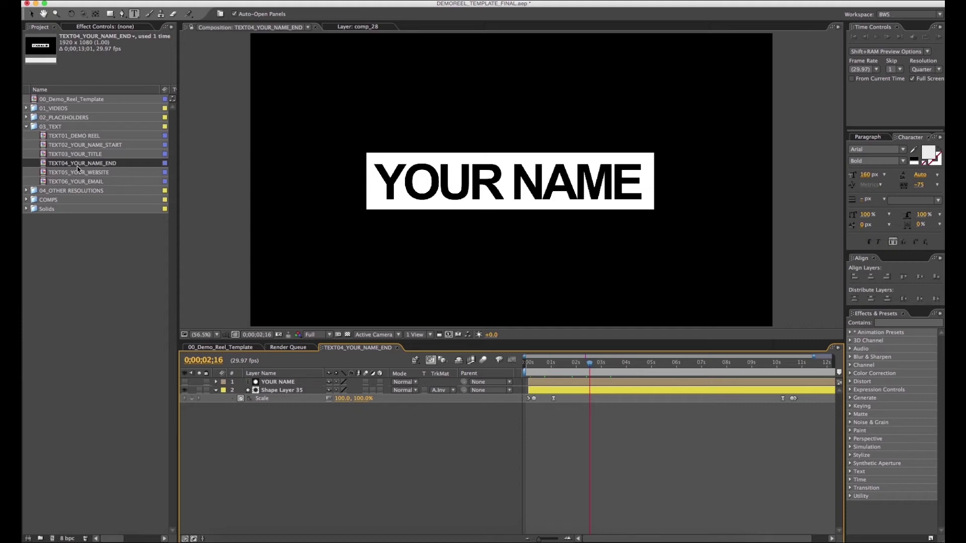
{"action": "left_click", "coordinate": [291, 383]}
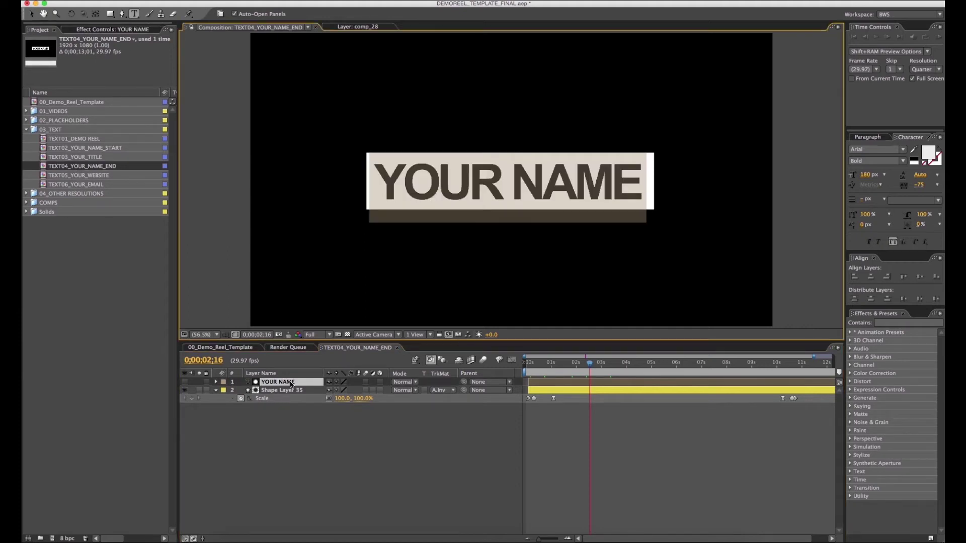
{"action": "type", "text": "Y"}
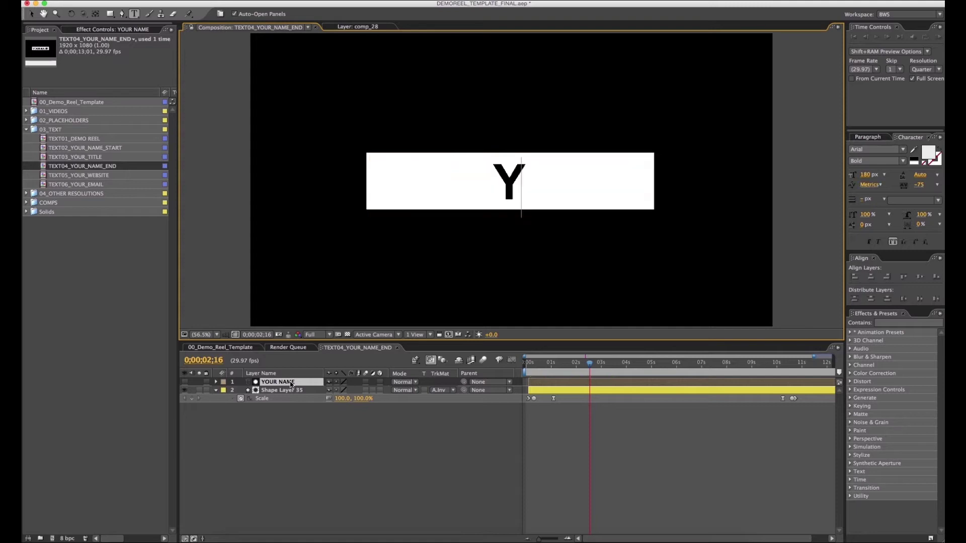
{"action": "type", "text": "OUR TEXT"}
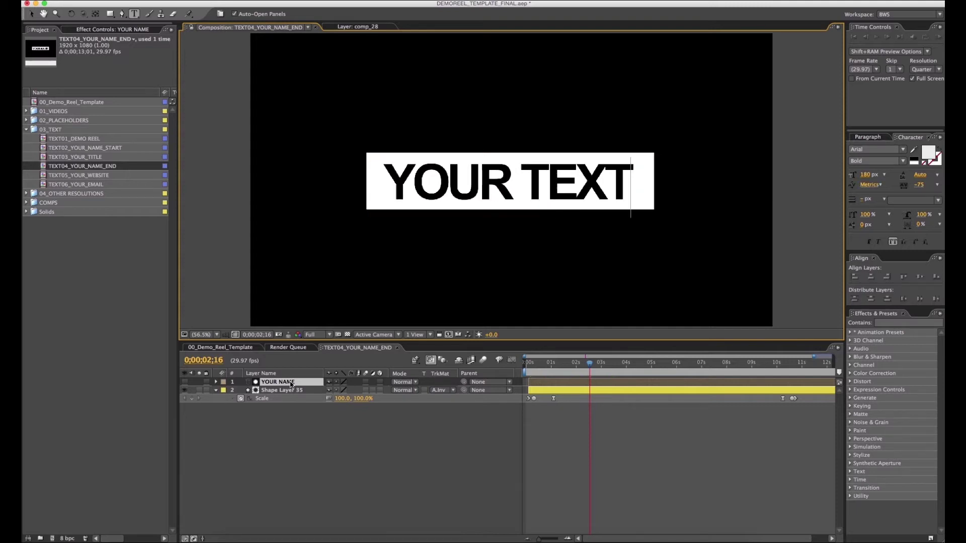
{"action": "left_click", "coordinate": [397, 347]}
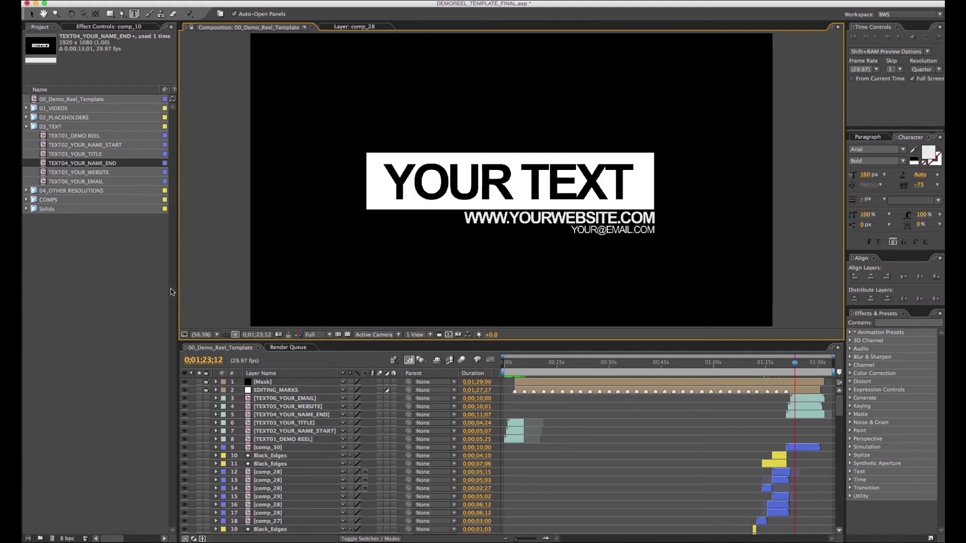
{"action": "left_click", "coordinate": [88, 172]}
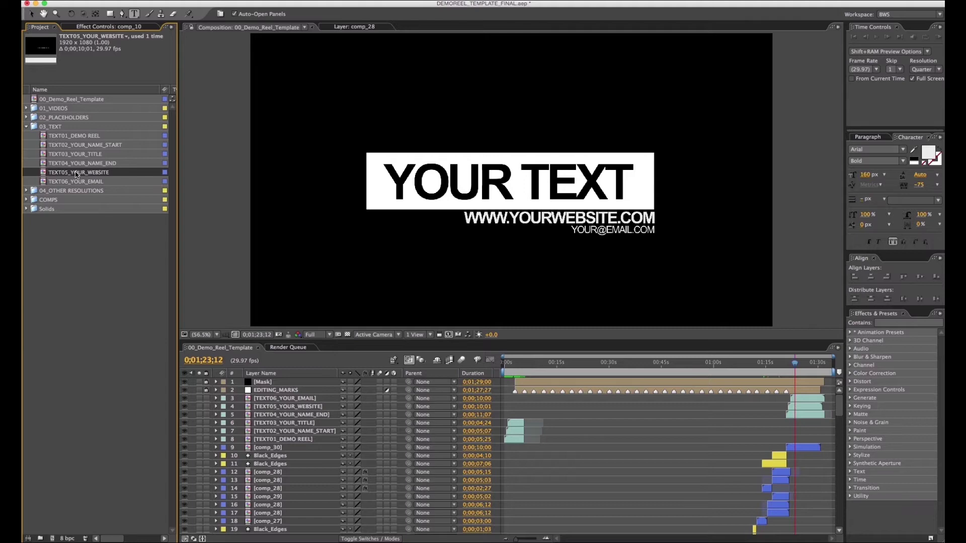
{"action": "double_click", "coordinate": [77, 173]}
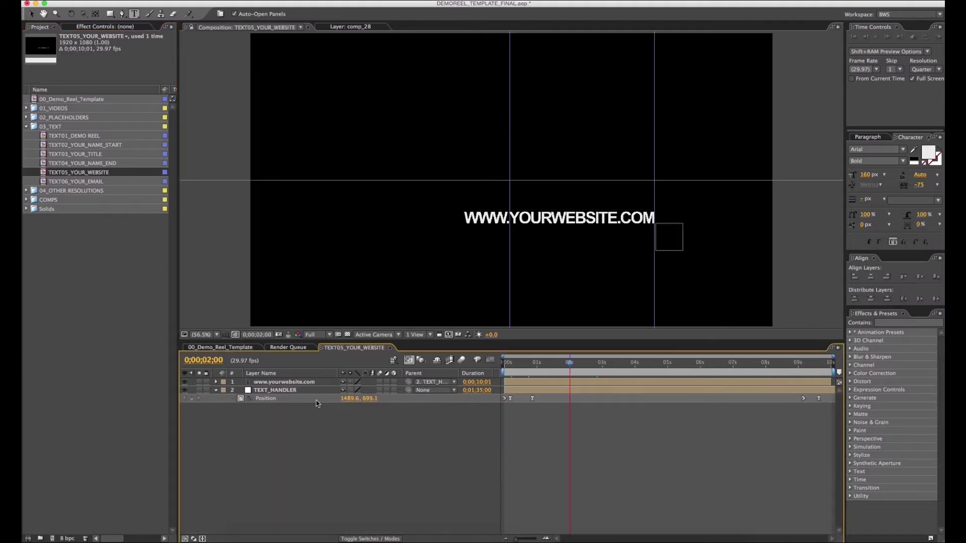
{"action": "left_click", "coordinate": [306, 383]}
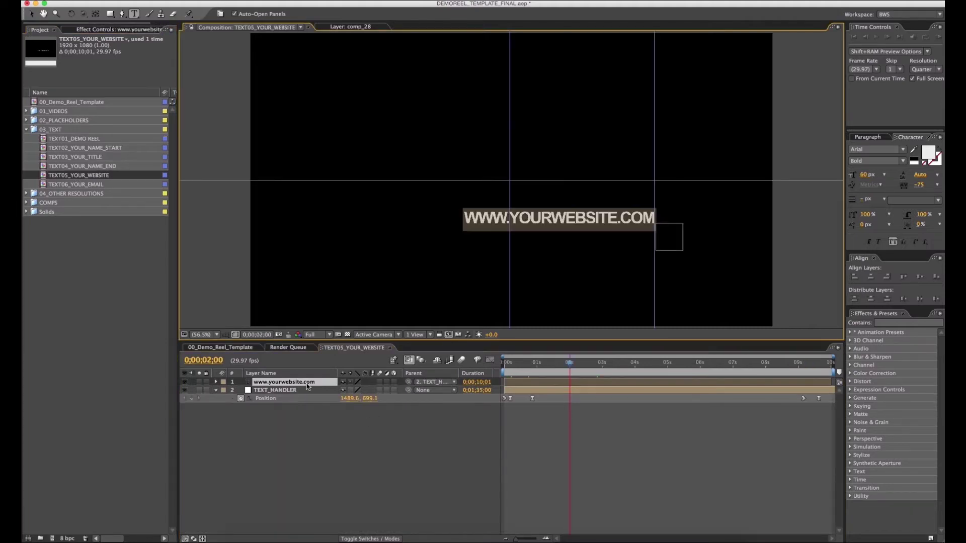
{"action": "left_click", "coordinate": [565, 221]}
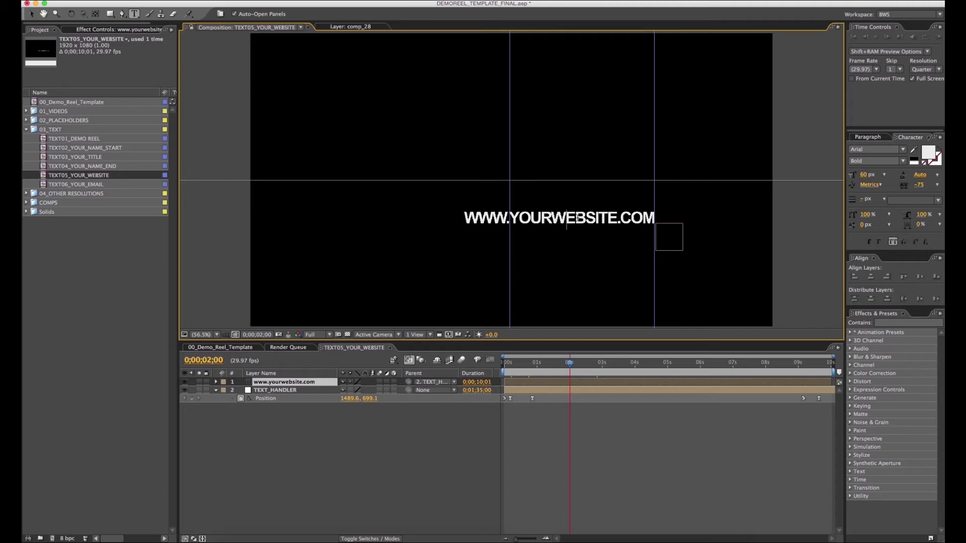
{"action": "key", "text": "BackSpace"}
{"action": "key", "text": "BackSpace"}
{"action": "key", "text": "BackSpace"}
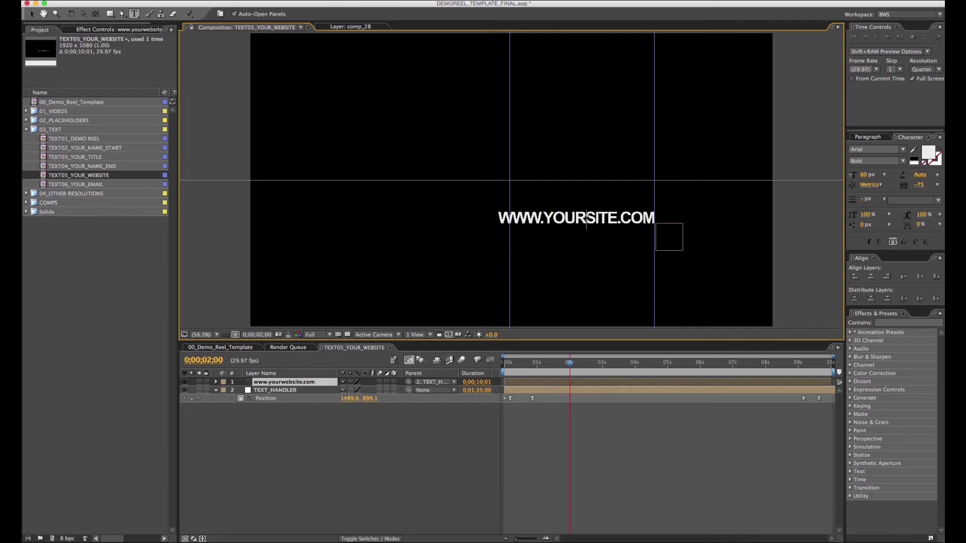
{"action": "type", "text": "HERE"}
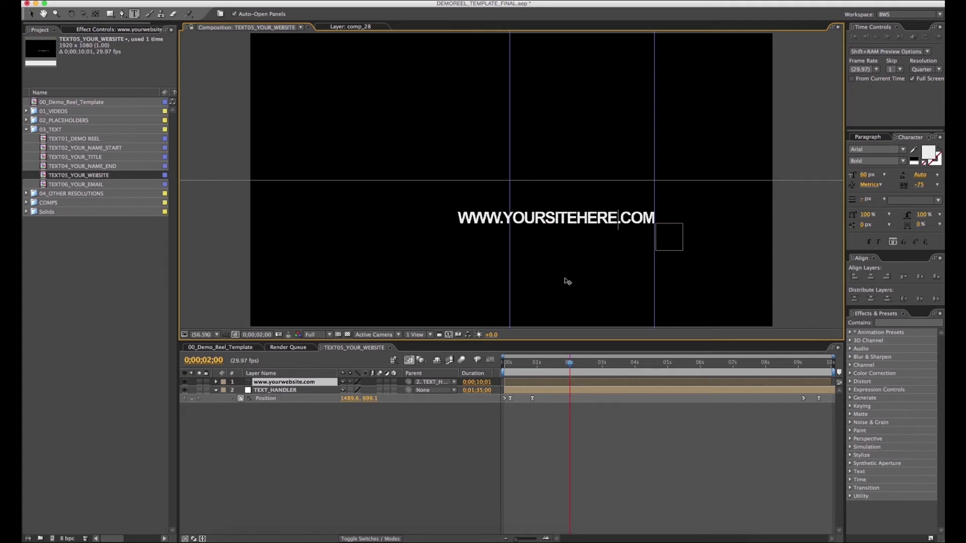
{"action": "left_click", "coordinate": [399, 421]}
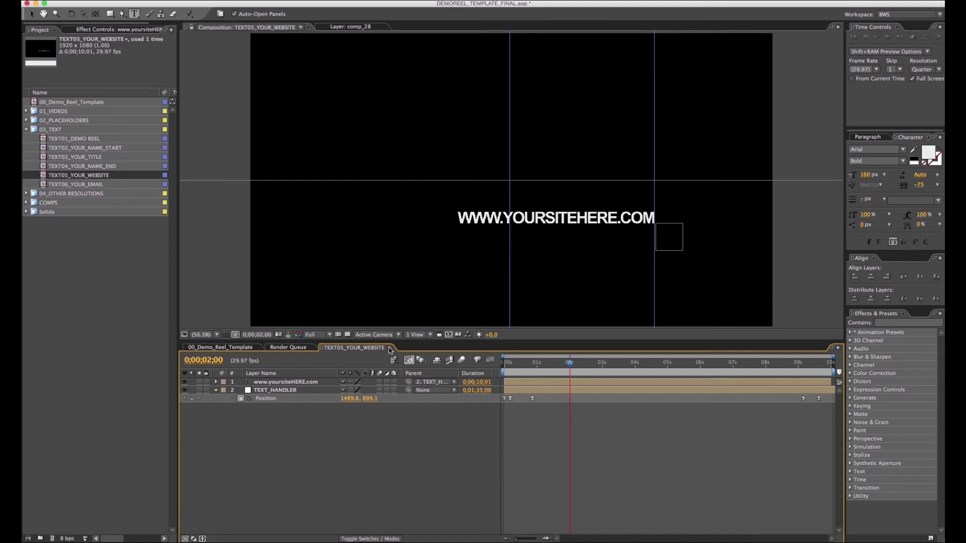
{"action": "left_click", "coordinate": [247, 347]}
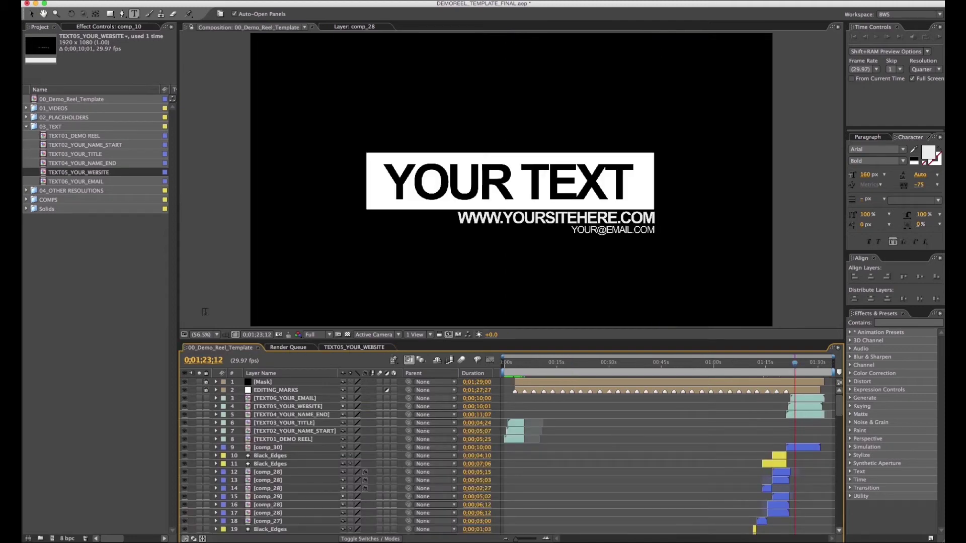
Insert HERE before .COM in the TEXT06_YOUR_EMAIL placeholder text, then close its composition tabs
{"action": "double_click", "coordinate": [97, 182]}
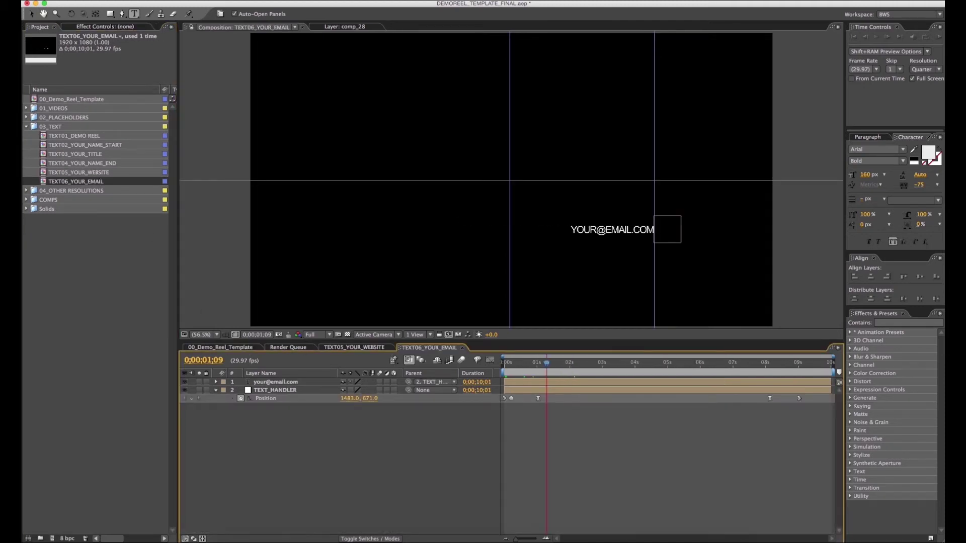
{"action": "double_click", "coordinate": [272, 381]}
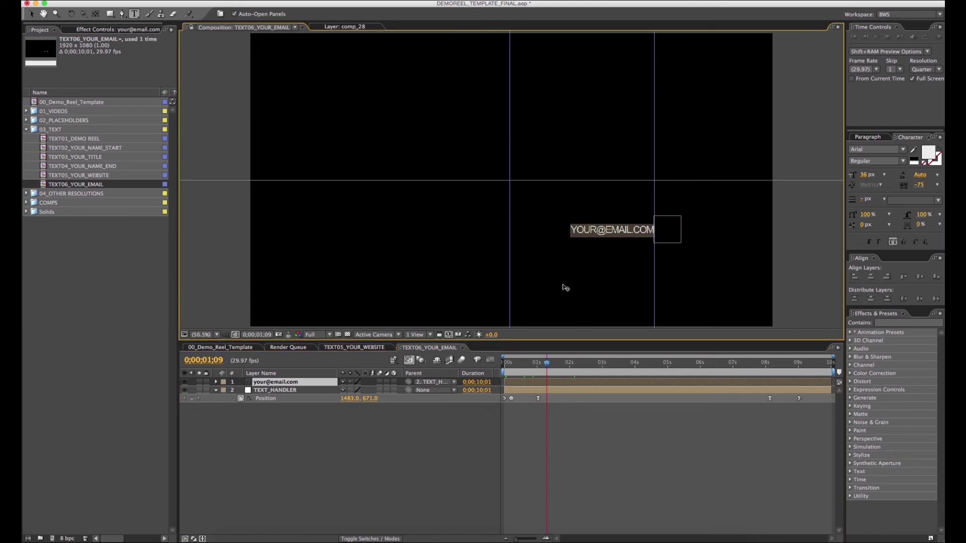
{"action": "left_click", "coordinate": [612, 230]}
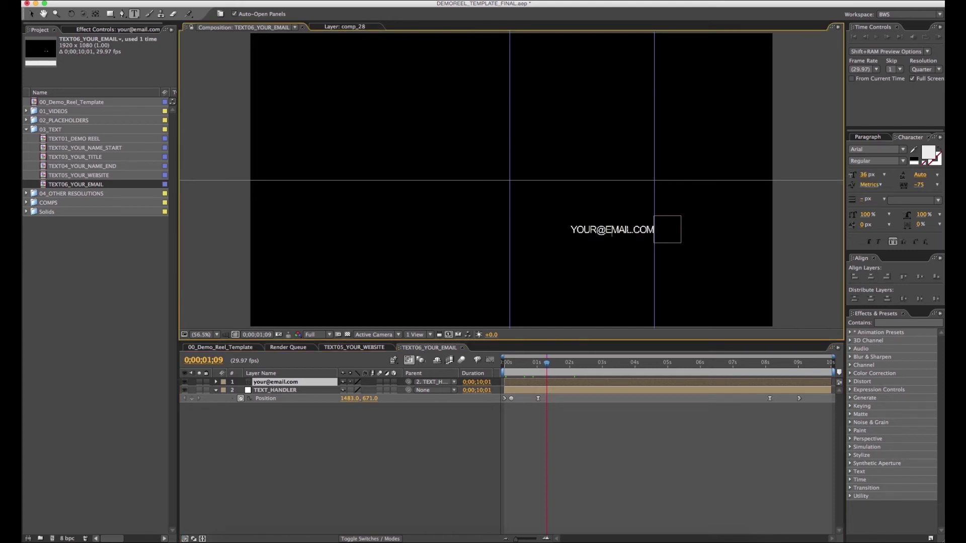
{"action": "type", "text": "H"}
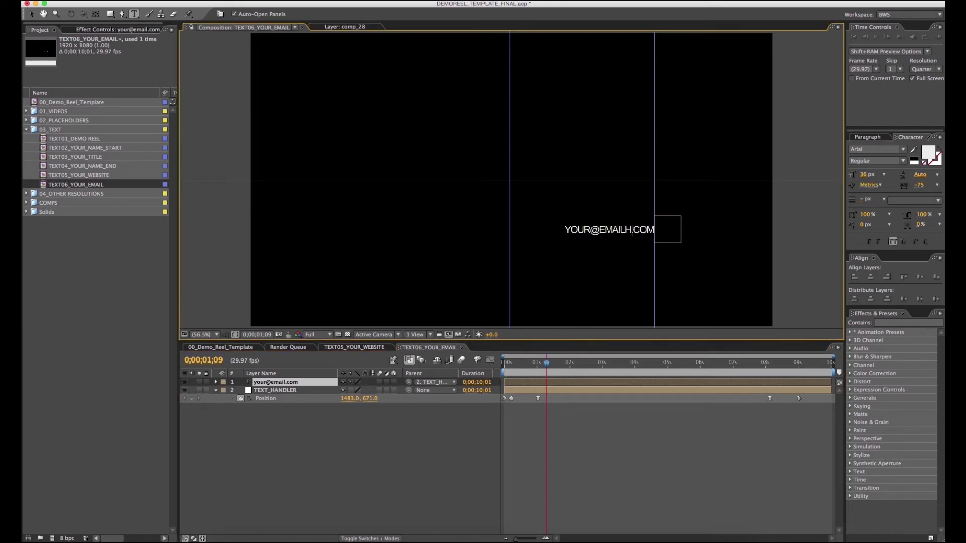
{"action": "type", "text": "ERE"}
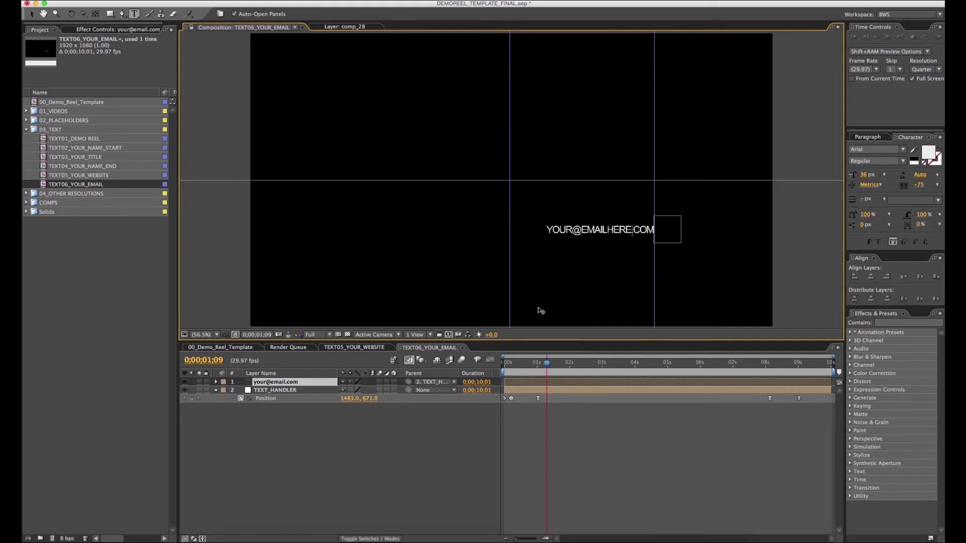
{"action": "left_click", "coordinate": [420, 450]}
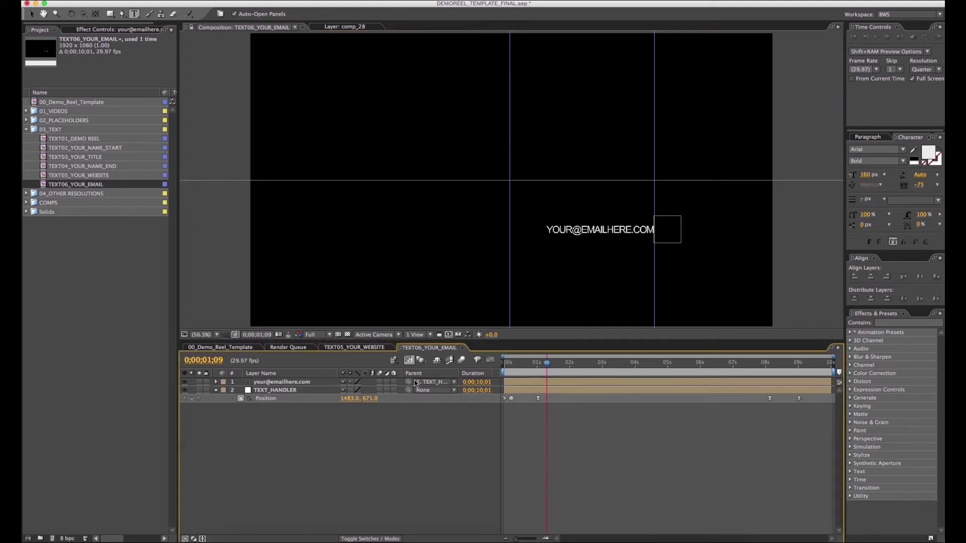
{"action": "left_click", "coordinate": [461, 348]}
{"action": "left_click", "coordinate": [354, 347]}
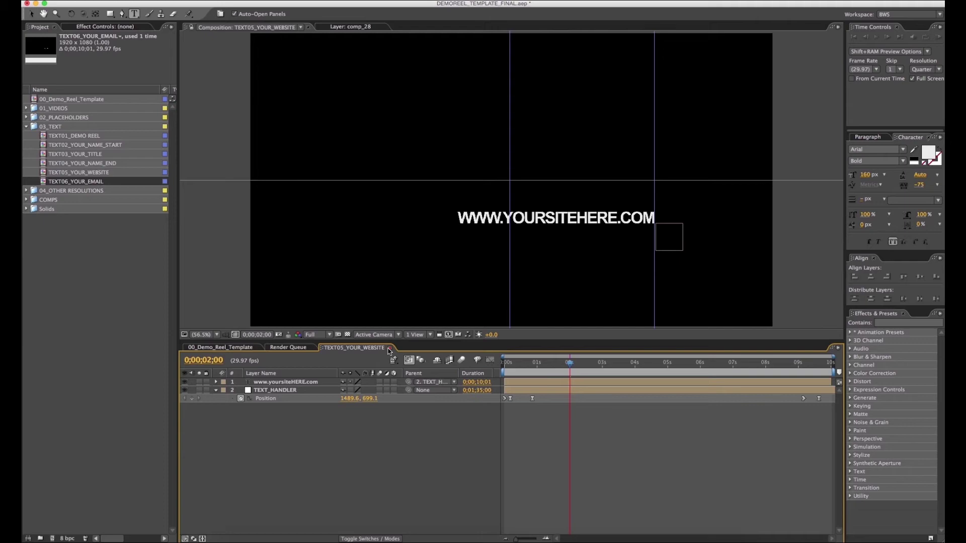
{"action": "left_click", "coordinate": [390, 348]}
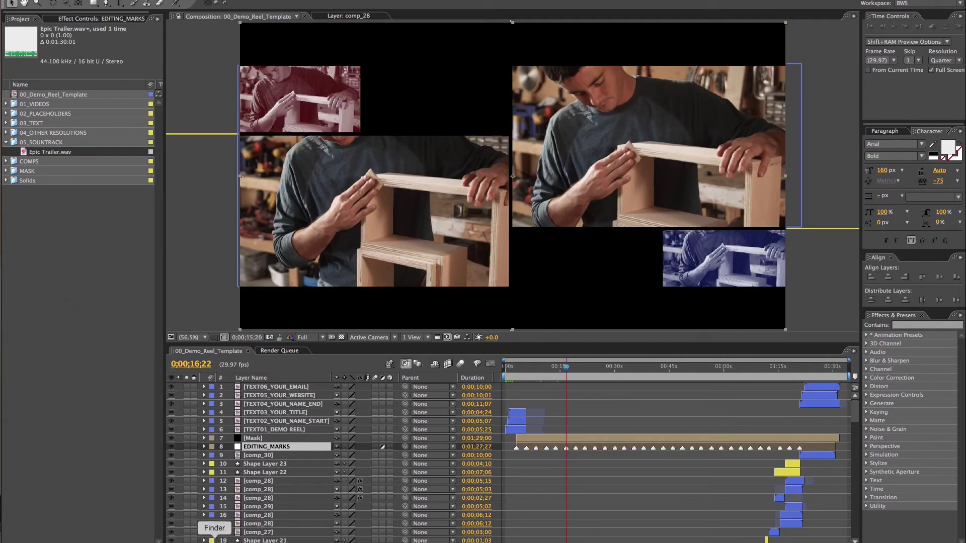
Open a Finder window showing the demo reel template files
{"action": "left_click", "coordinate": [216, 537]}
Open Description.rtf in TextEdit and copy the soundtrack's audiojungle purchase link
{"action": "left_click", "coordinate": [317, 259]}
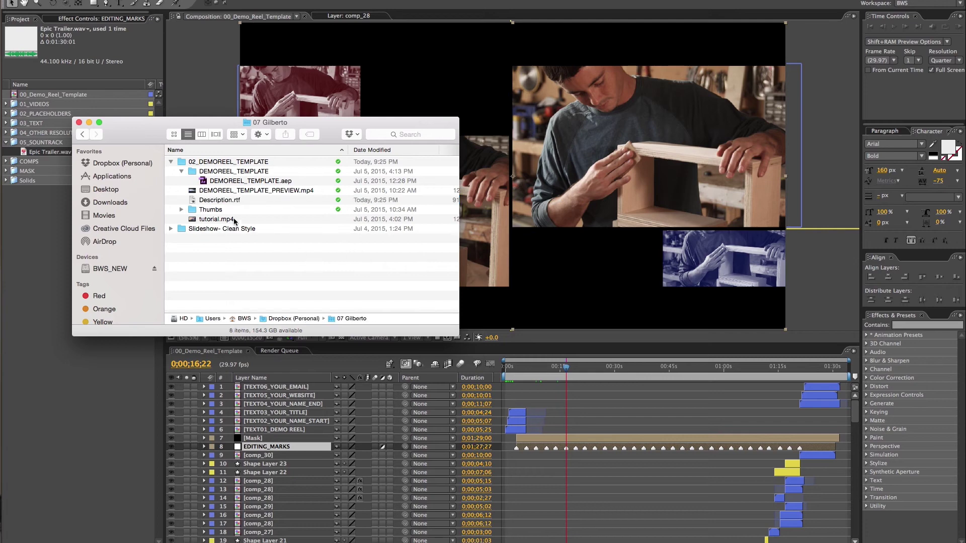
{"action": "left_click", "coordinate": [225, 201]}
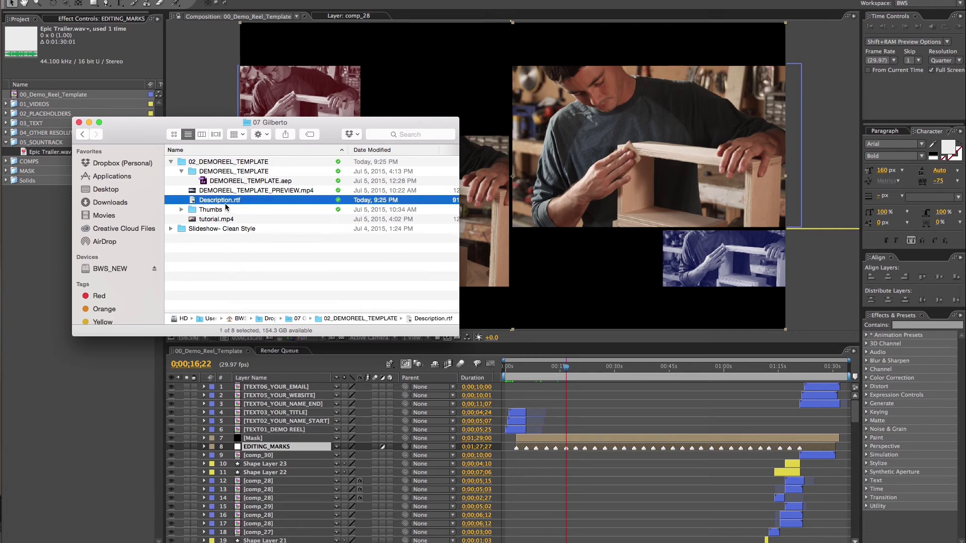
{"action": "double_click", "coordinate": [226, 201]}
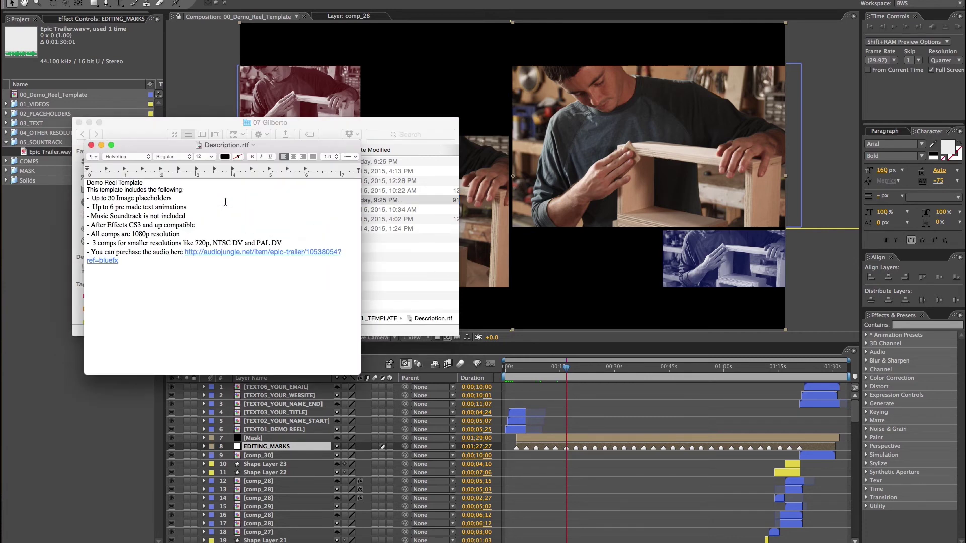
{"action": "left_click", "coordinate": [184, 257]}
{"action": "key", "text": "shift+super+Down"}
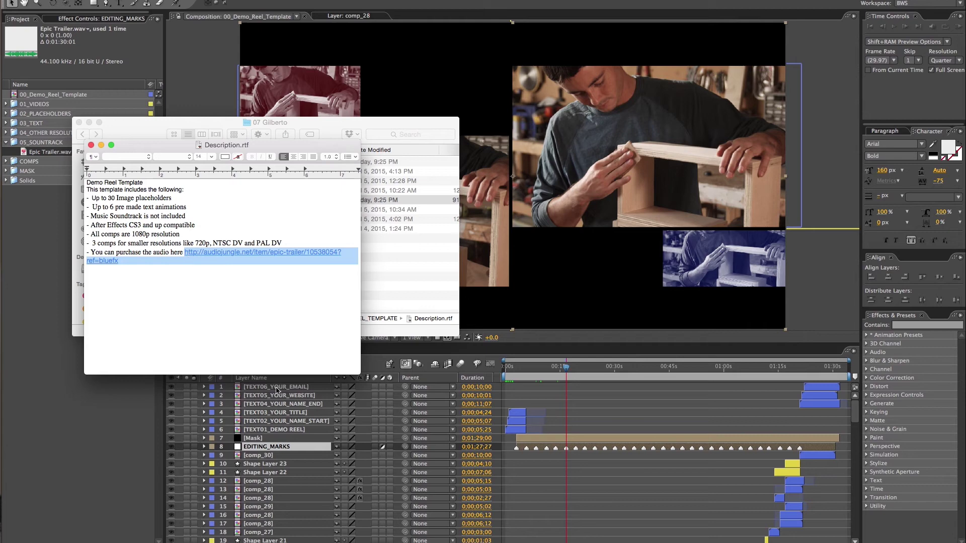
{"action": "left_click", "coordinate": [284, 534]}
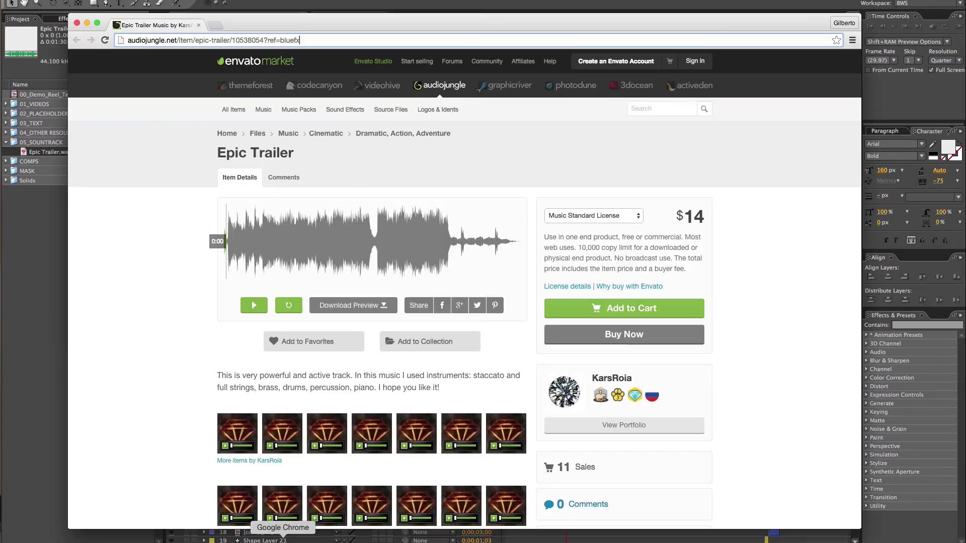
Load the copied link to view the Epic Trailer page ($14) and pause its preview
{"action": "left_click", "coordinate": [216, 43]}
{"action": "type", "text": "http://audiojungle.net/item/epic-trailer/10538054?ref=bluefx"}
{"action": "key", "text": "Return"}
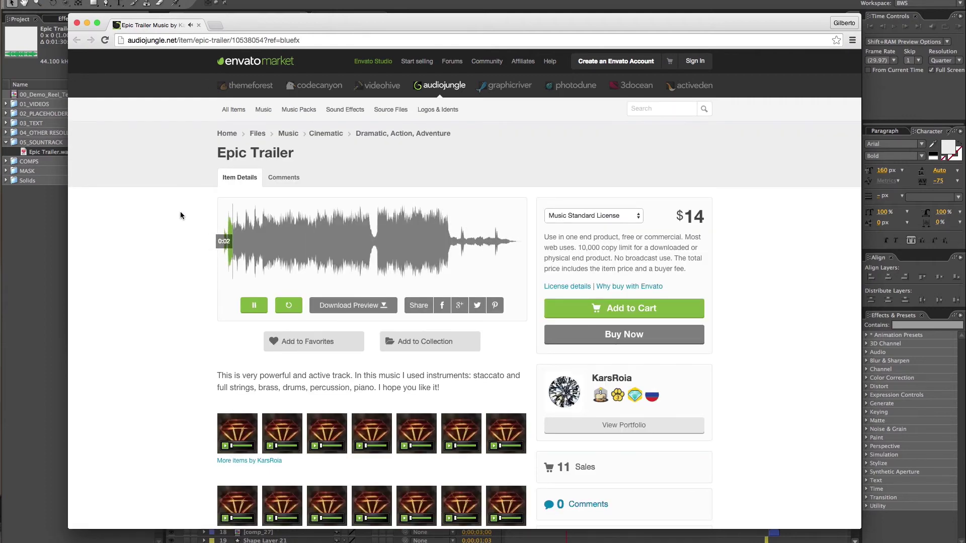
{"action": "left_click", "coordinate": [258, 310]}
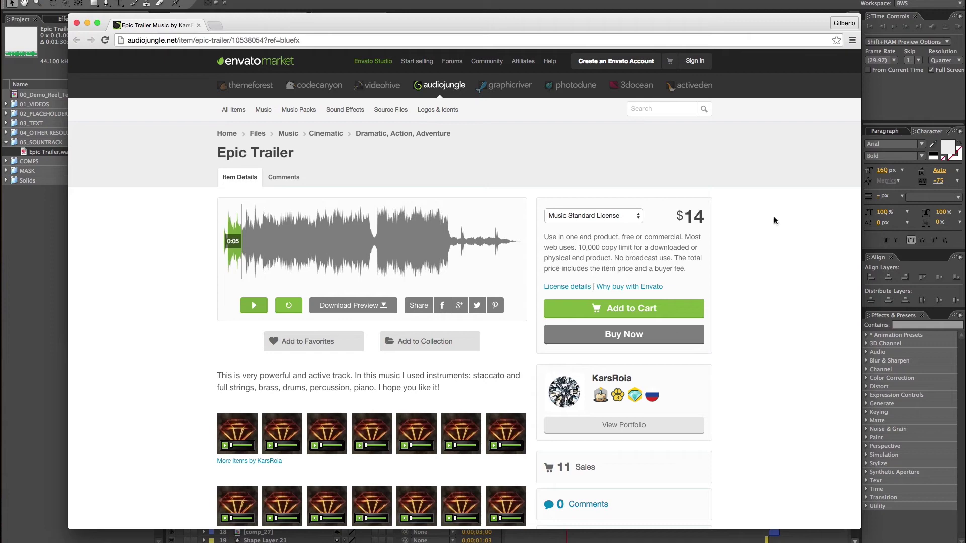
{"action": "left_click", "coordinate": [650, 539]}
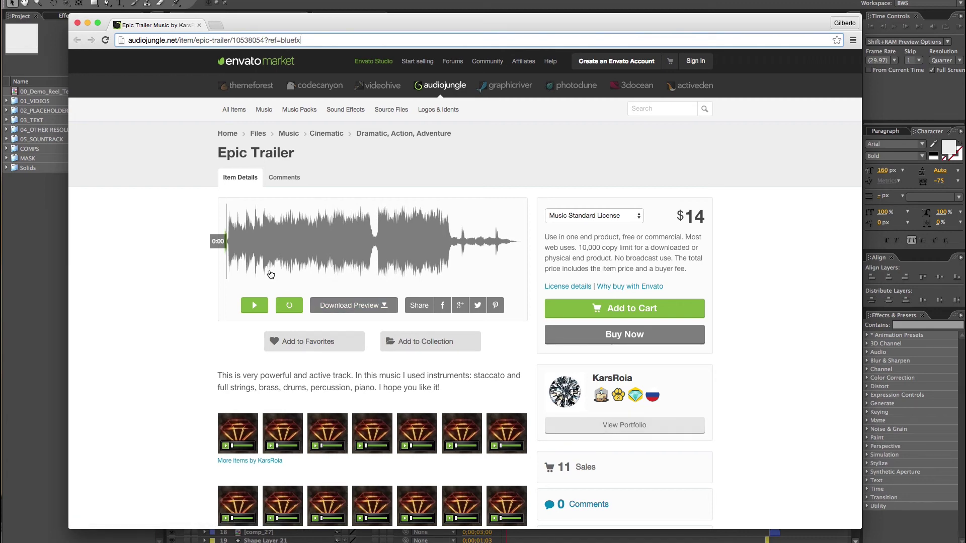
Import Epic Trailer.wav from 02_DEMOREEL_TEMPLATE/audio via File > Import > File
{"action": "left_click", "coordinate": [41, 260]}
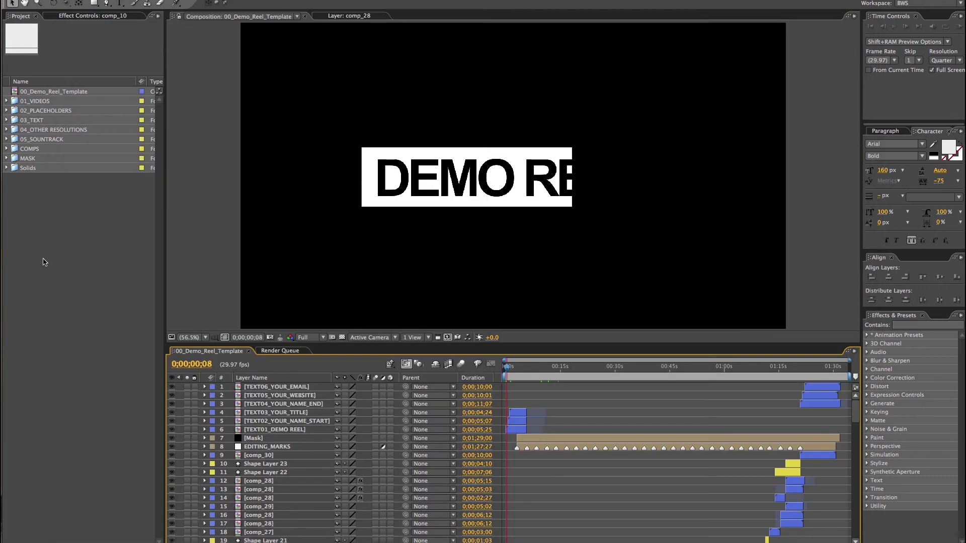
{"action": "left_click", "coordinate": [97, 1]}
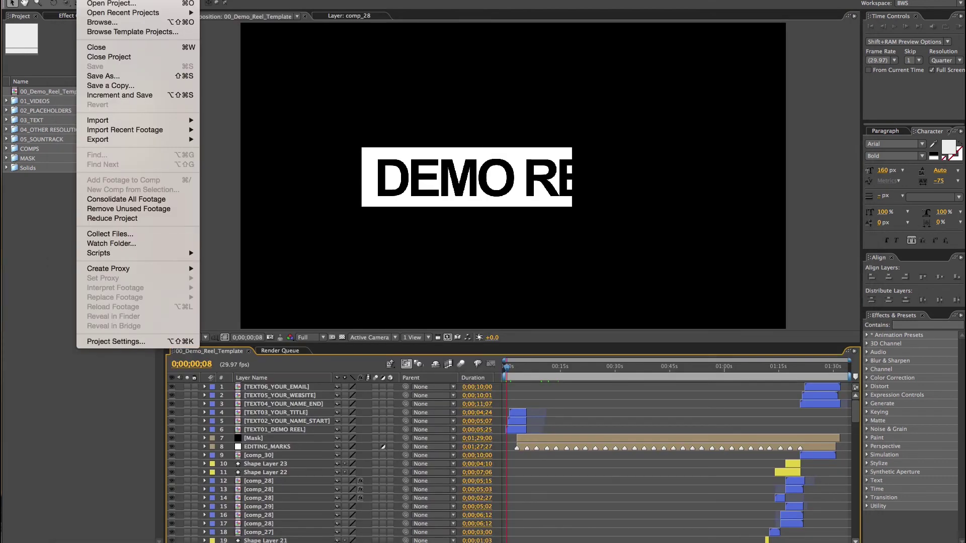
{"action": "mouse_move", "coordinate": [109, 122]}
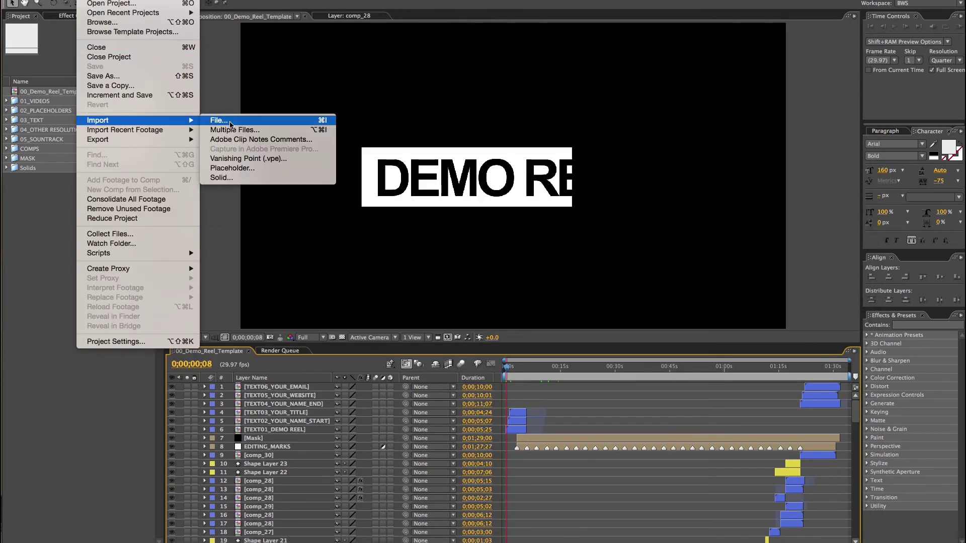
{"action": "left_click", "coordinate": [230, 123]}
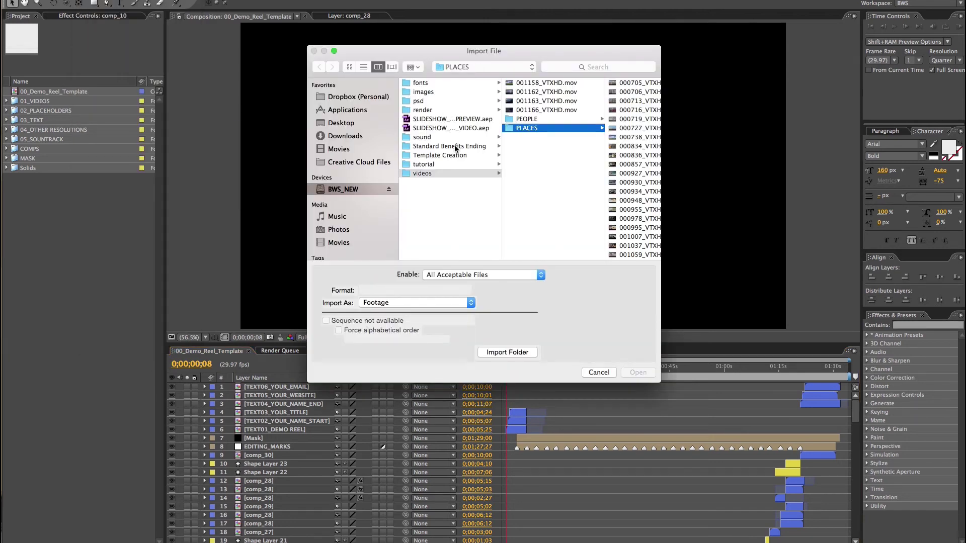
{"action": "left_click", "coordinate": [447, 137]}
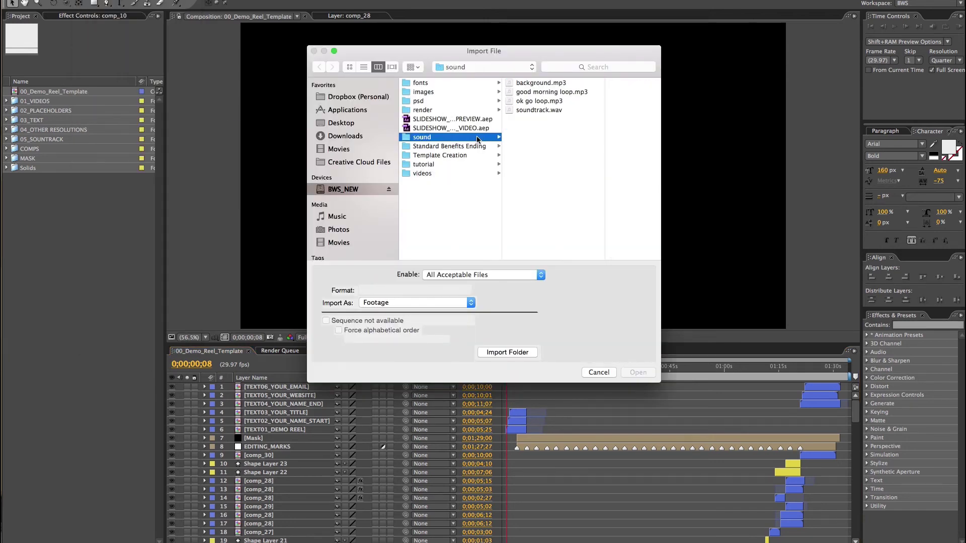
{"action": "scroll", "coordinate": [438, 103], "scroll_direction": "left", "scroll_amount": 5}
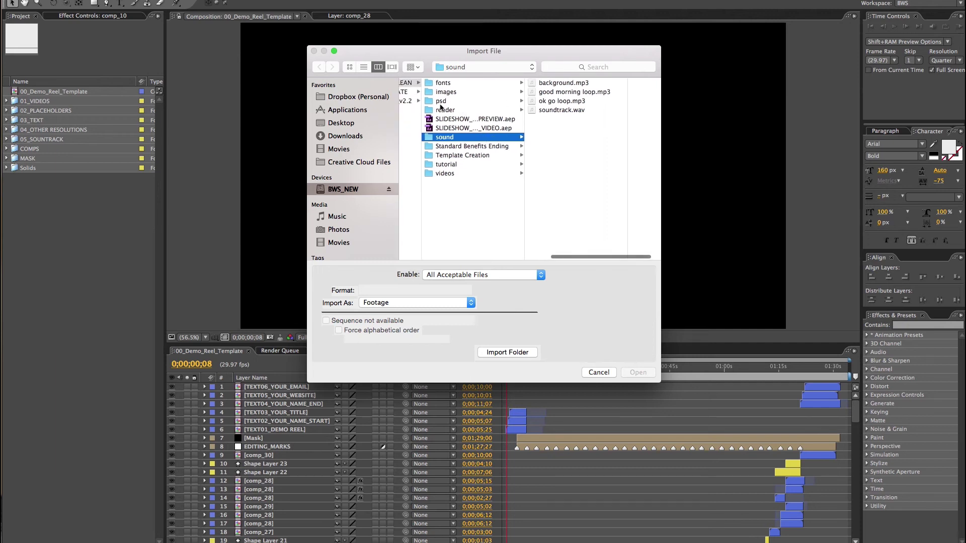
{"action": "left_click", "coordinate": [443, 92]}
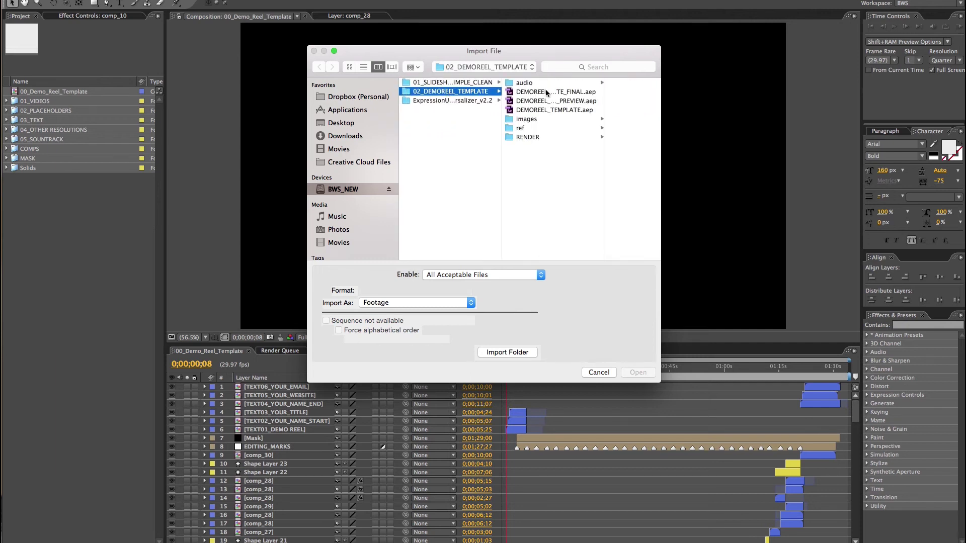
{"action": "left_click", "coordinate": [563, 83]}
{"action": "left_click", "coordinate": [592, 83]}
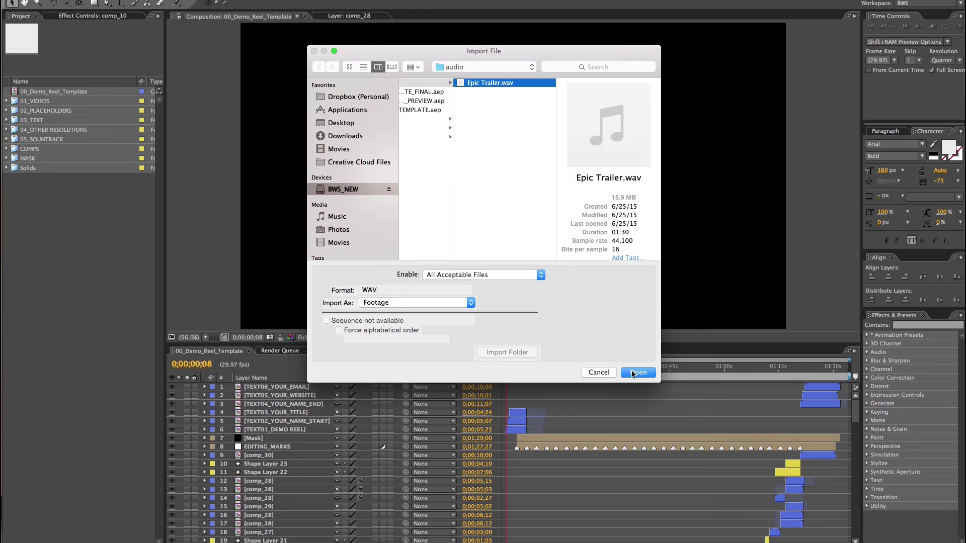
Drag Epic Trailer.wav from 05_SOUNTRACK into the timeline as the bottom layer, then scrub toward the intro
{"action": "left_click", "coordinate": [612, 373]}
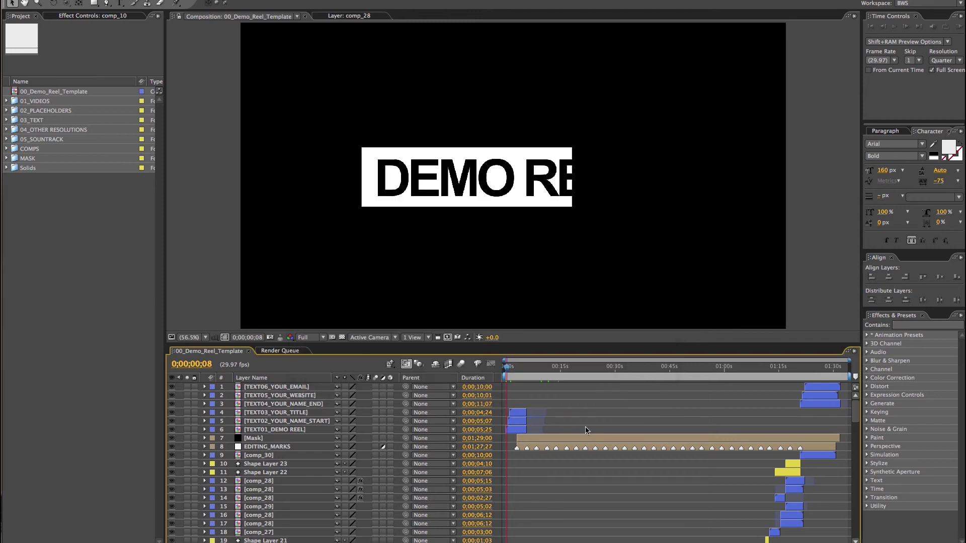
{"action": "scroll", "coordinate": [585, 426], "scroll_direction": "down", "scroll_amount": 1}
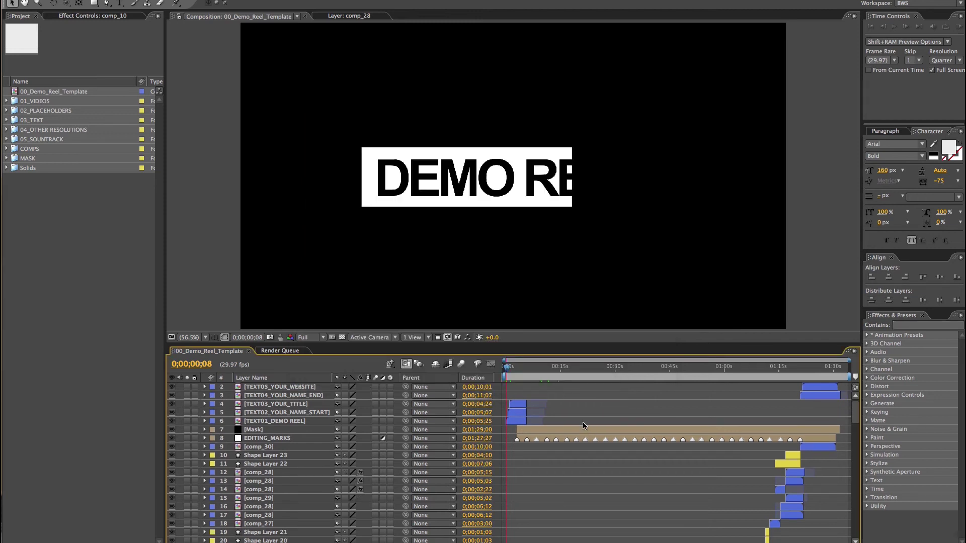
{"action": "left_click", "coordinate": [6, 140]}
{"action": "left_click", "coordinate": [37, 143]}
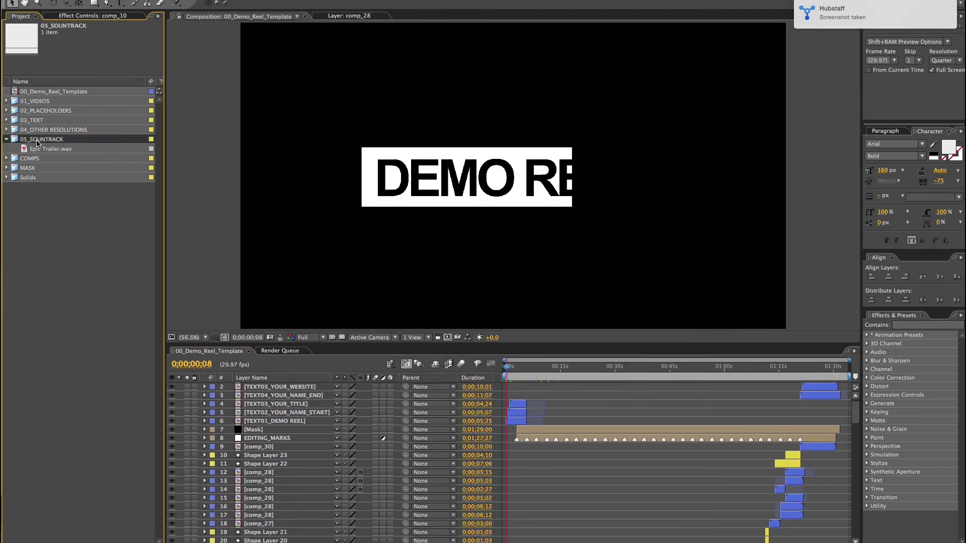
{"action": "left_click", "coordinate": [38, 150]}
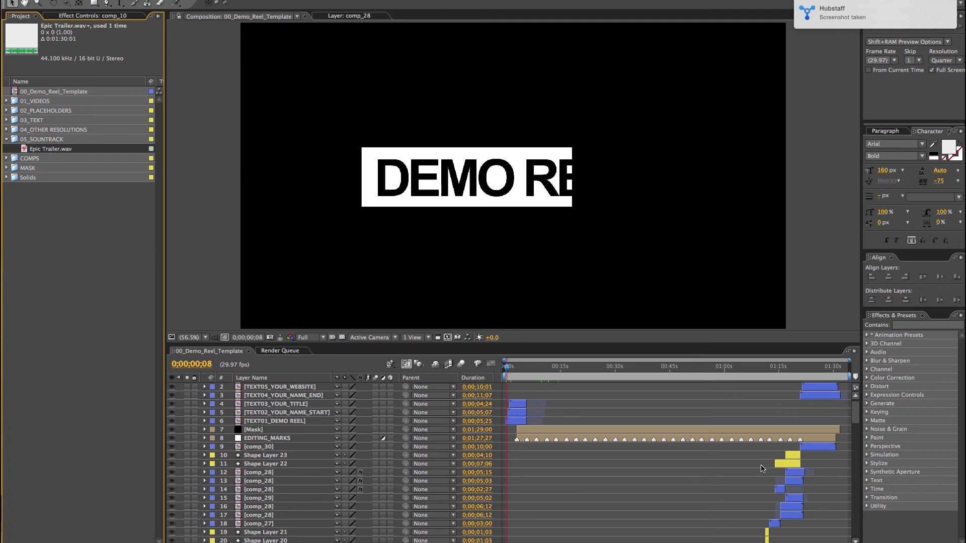
{"action": "left_click_drag", "start_coordinate": [856, 411], "coordinate": [859, 534]}
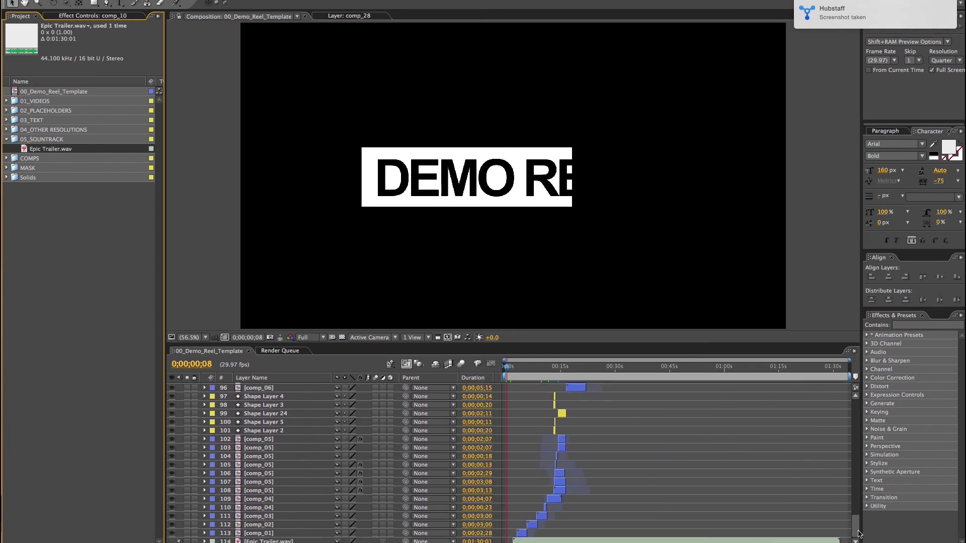
{"action": "left_click_drag", "start_coordinate": [36, 150], "coordinate": [445, 375]}
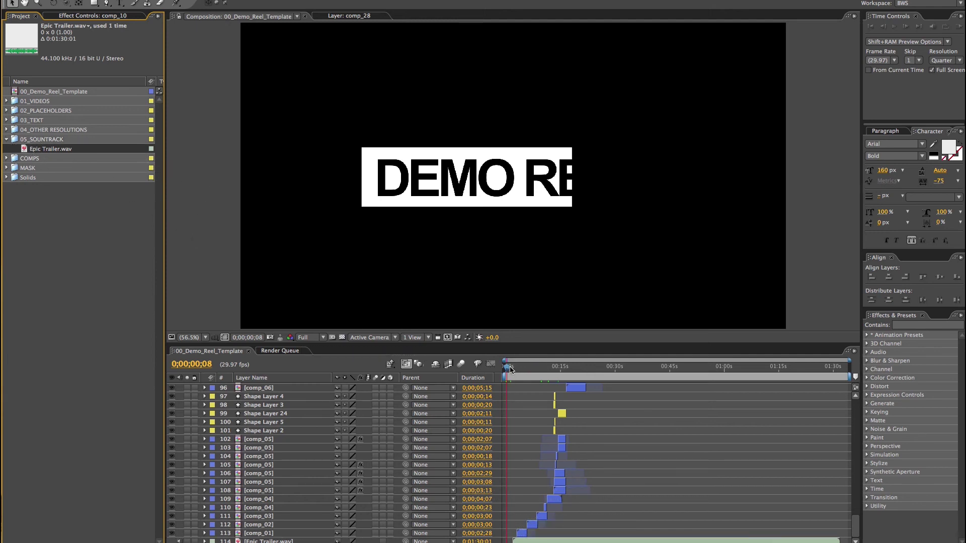
{"action": "left_click", "coordinate": [511, 368]}
{"action": "left_click_drag", "start_coordinate": [510, 368], "coordinate": [517, 370]}
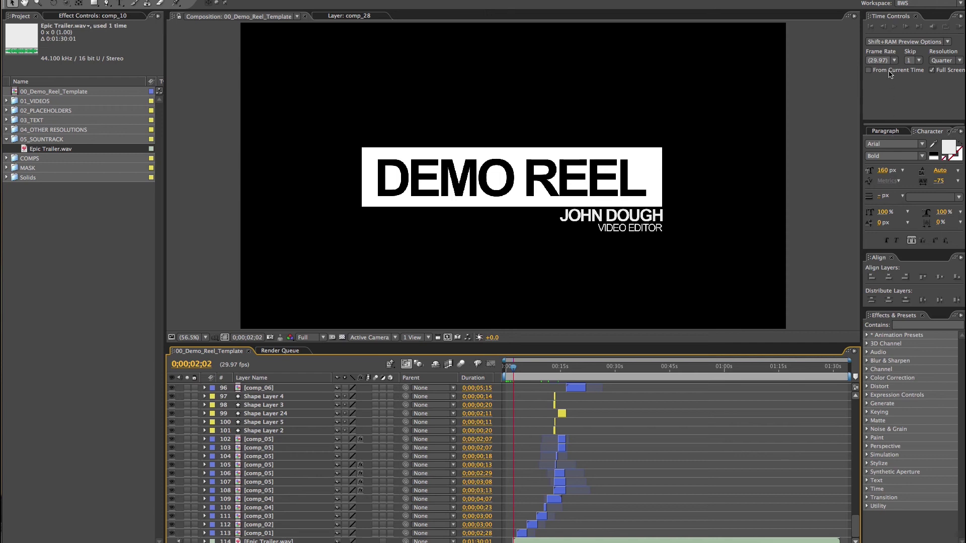
Set the current time to 0;00;01;28 on the DEMO REEL title and select EDITING_MARKS
{"action": "left_click", "coordinate": [883, 26]}
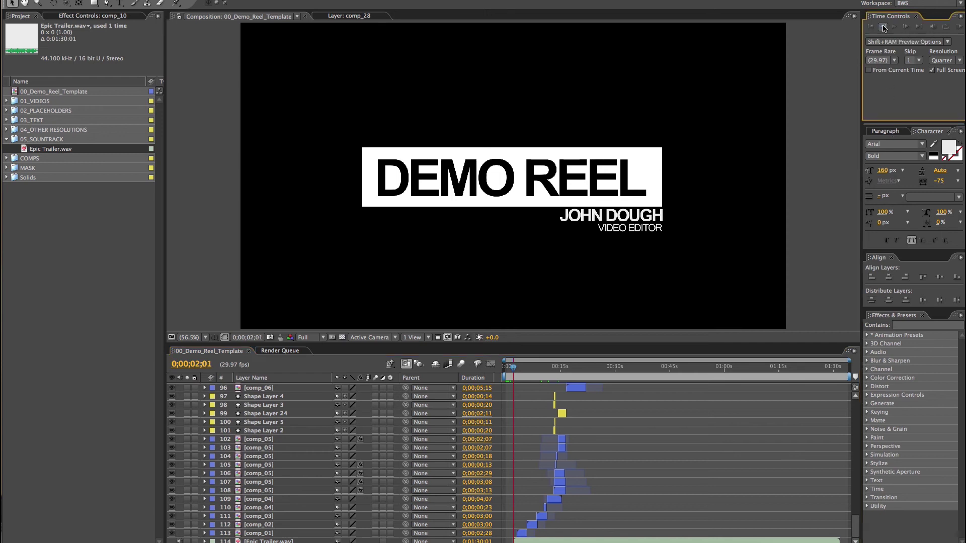
{"action": "left_click", "coordinate": [883, 26]}
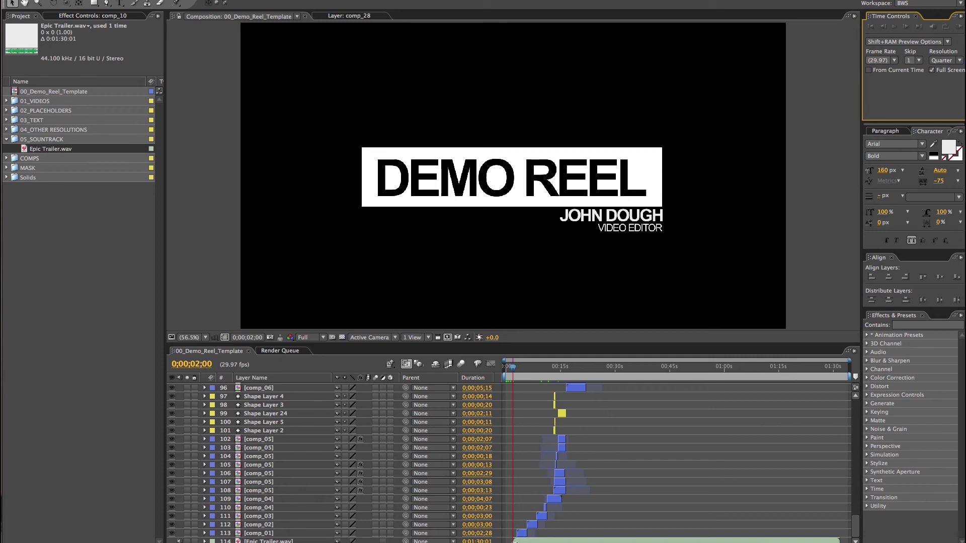
{"action": "left_click_drag", "start_coordinate": [856, 526], "coordinate": [849, 405]}
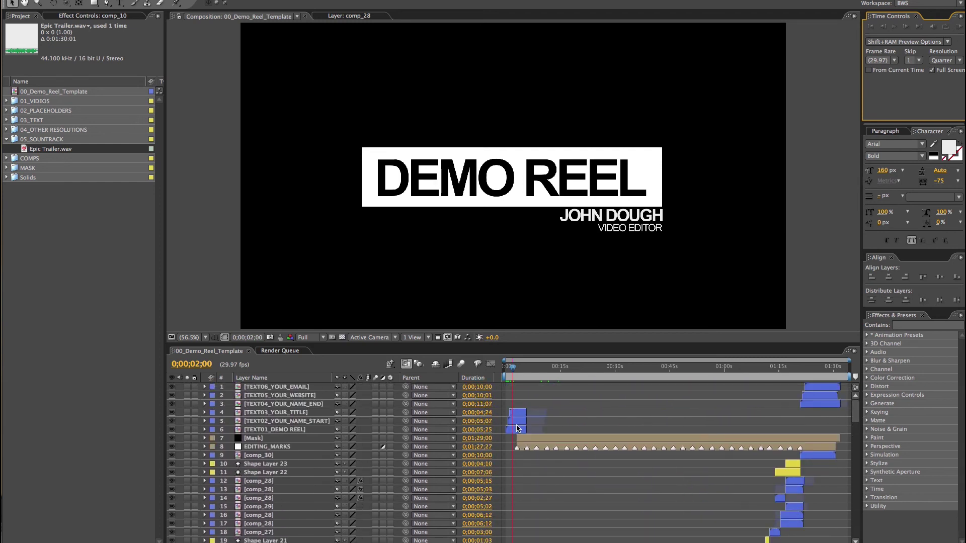
{"action": "left_click", "coordinate": [513, 368]}
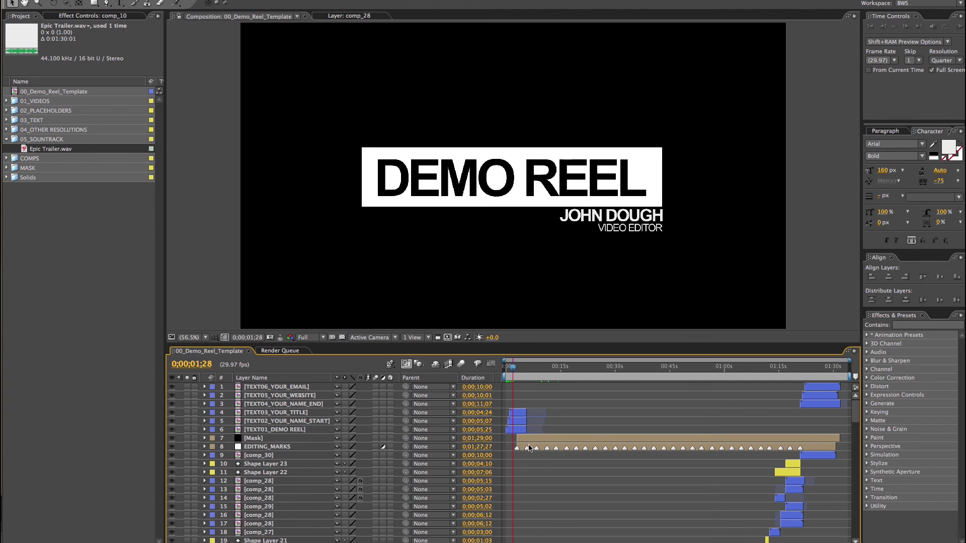
{"action": "left_click", "coordinate": [256, 447]}
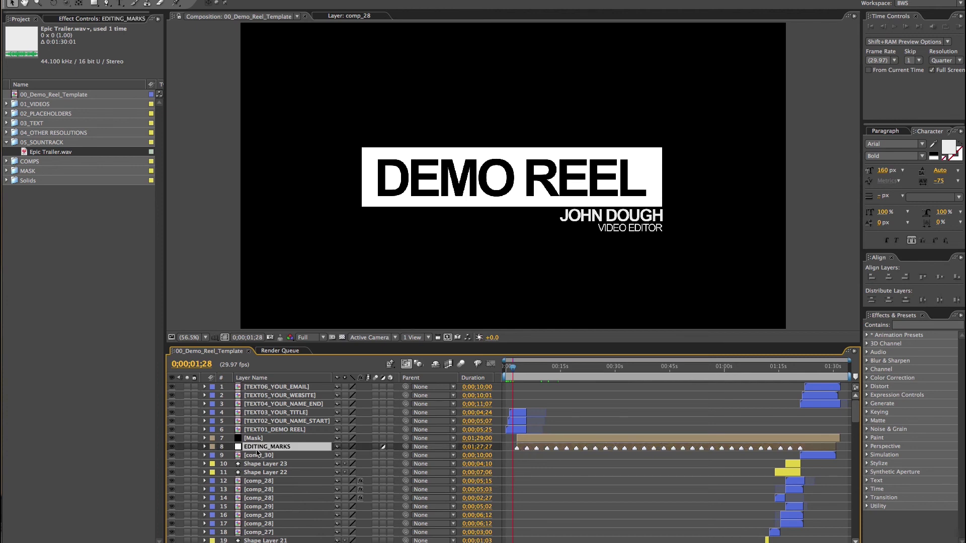
Scrub through the opening and lake clips, RAM-preview the reel, and check the ending title
{"action": "left_click_drag", "start_coordinate": [513, 372], "coordinate": [535, 372]}
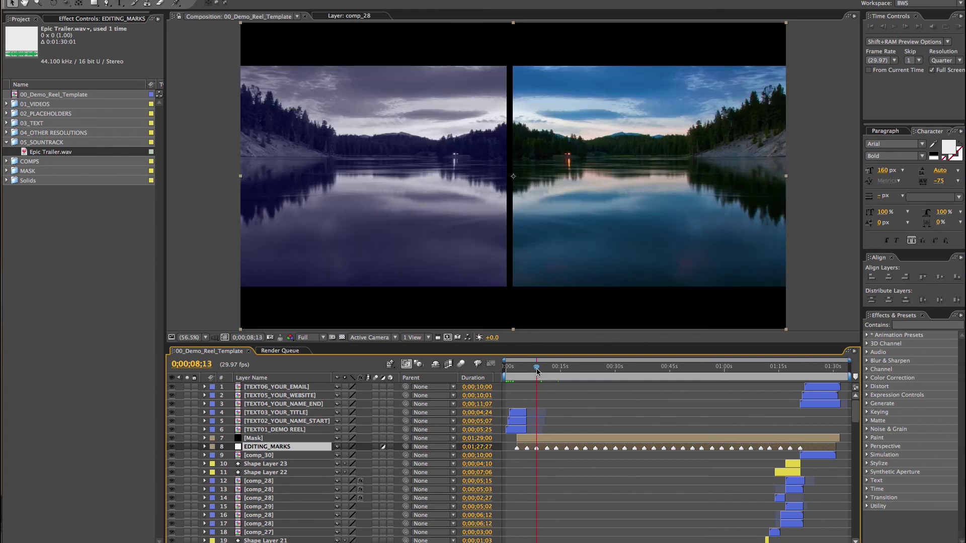
{"action": "left_click_drag", "start_coordinate": [536, 371], "coordinate": [569, 371]}
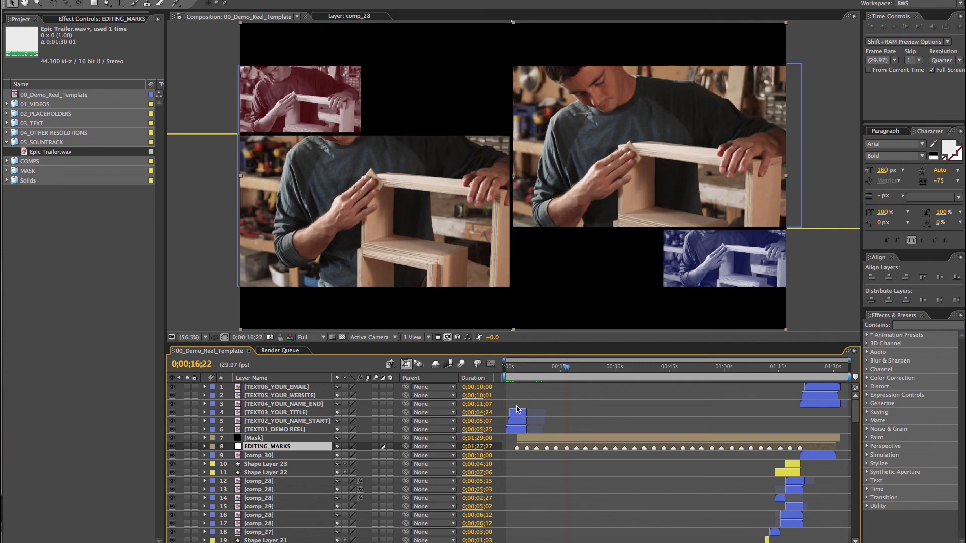
{"action": "left_click", "coordinate": [958, 26]}
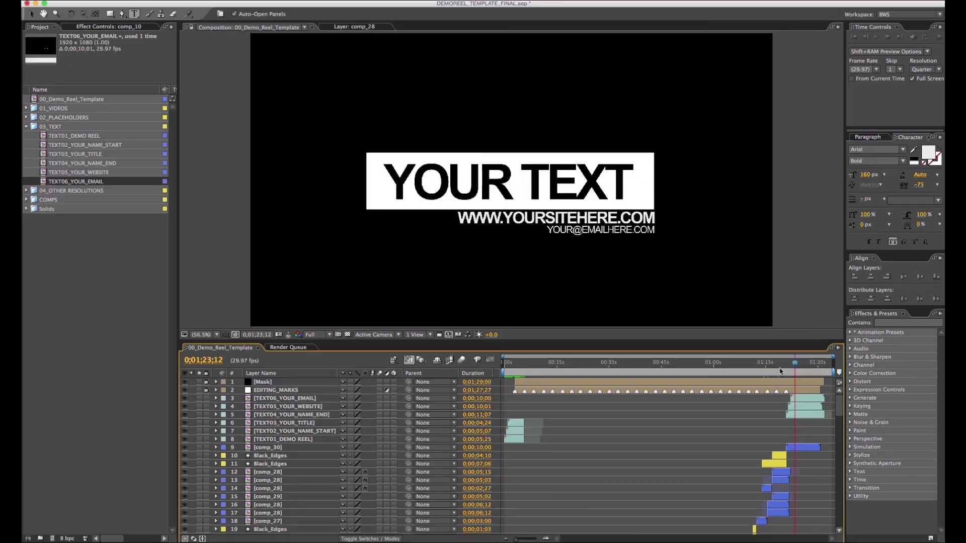
{"action": "left_click_drag", "start_coordinate": [794, 371], "coordinate": [823, 373]}
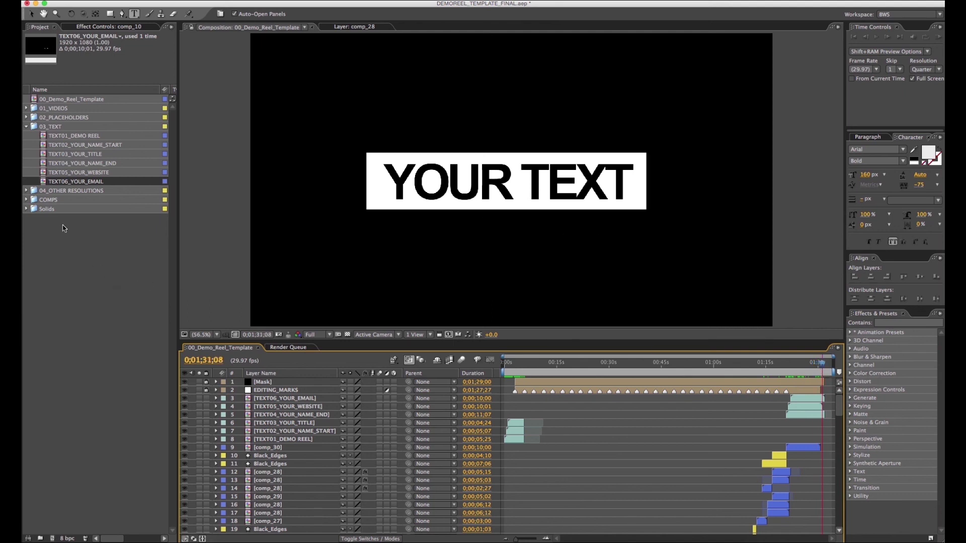
Collapse the 03_TEXT folder in the Project panel to hide its six text comps
{"action": "left_click", "coordinate": [27, 127]}
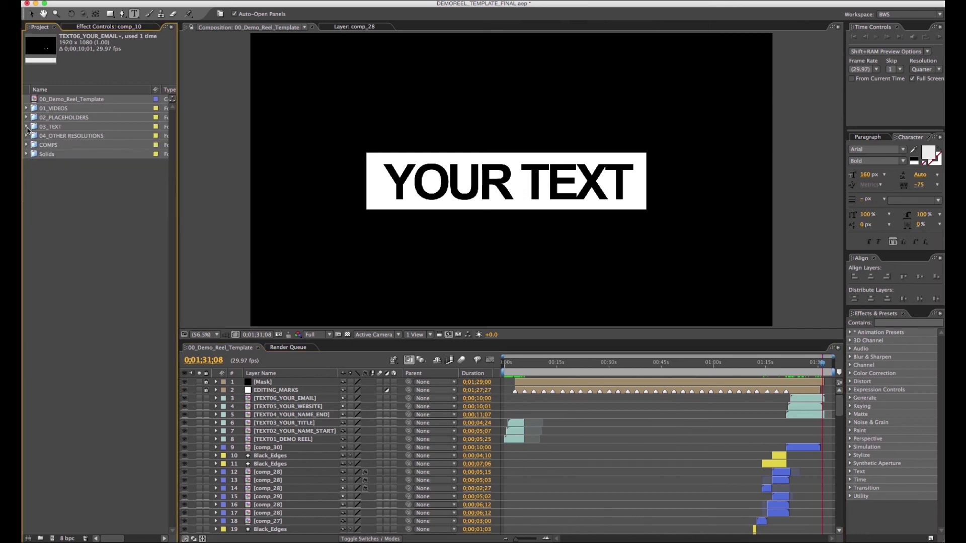